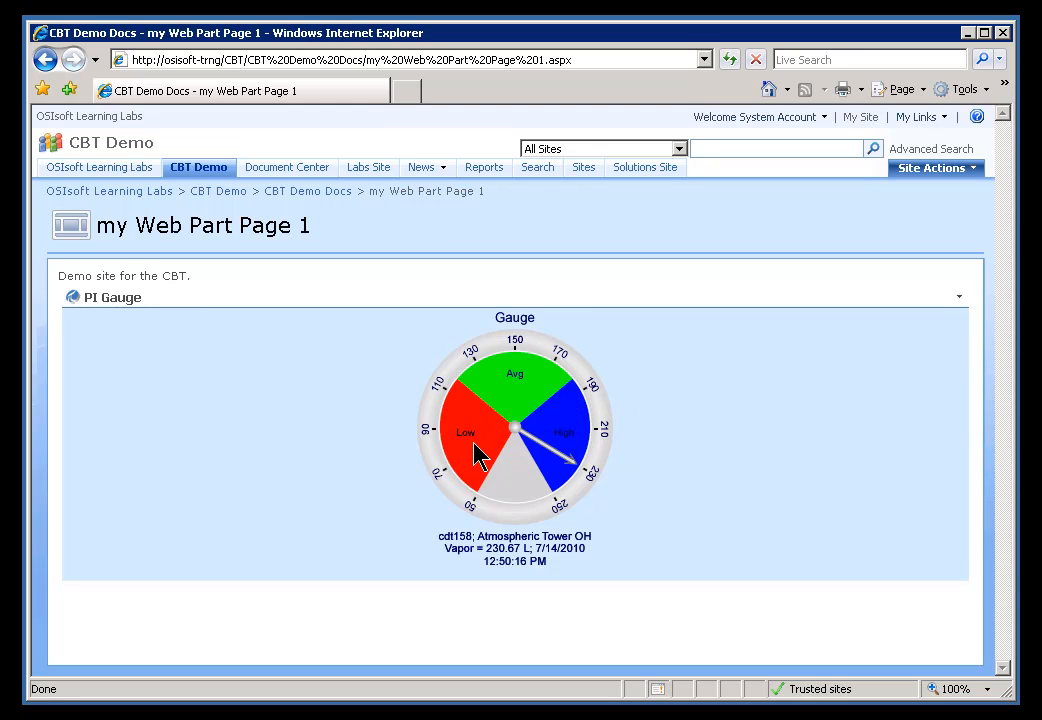
Step: Examine the gauge on my Web Part Page 1 and the PI WebParts User Guide (English) entry in the OSIsoft Download Center
mouse_move(476, 456)
mouse_move(593, 476)
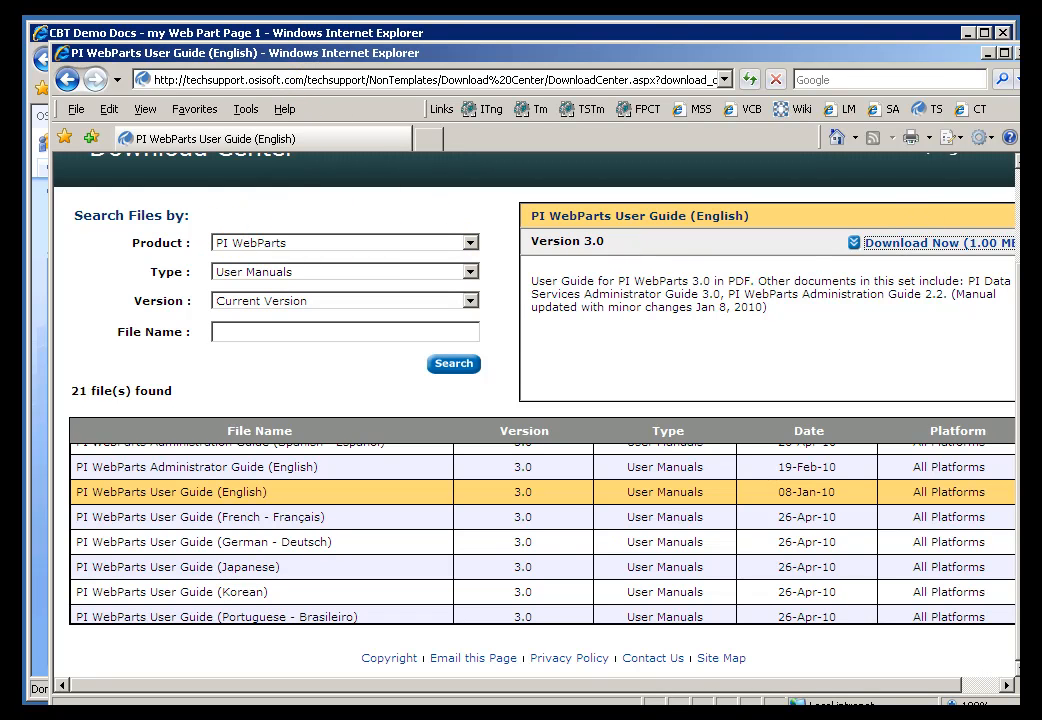
scroll(937, 212, up, 2)
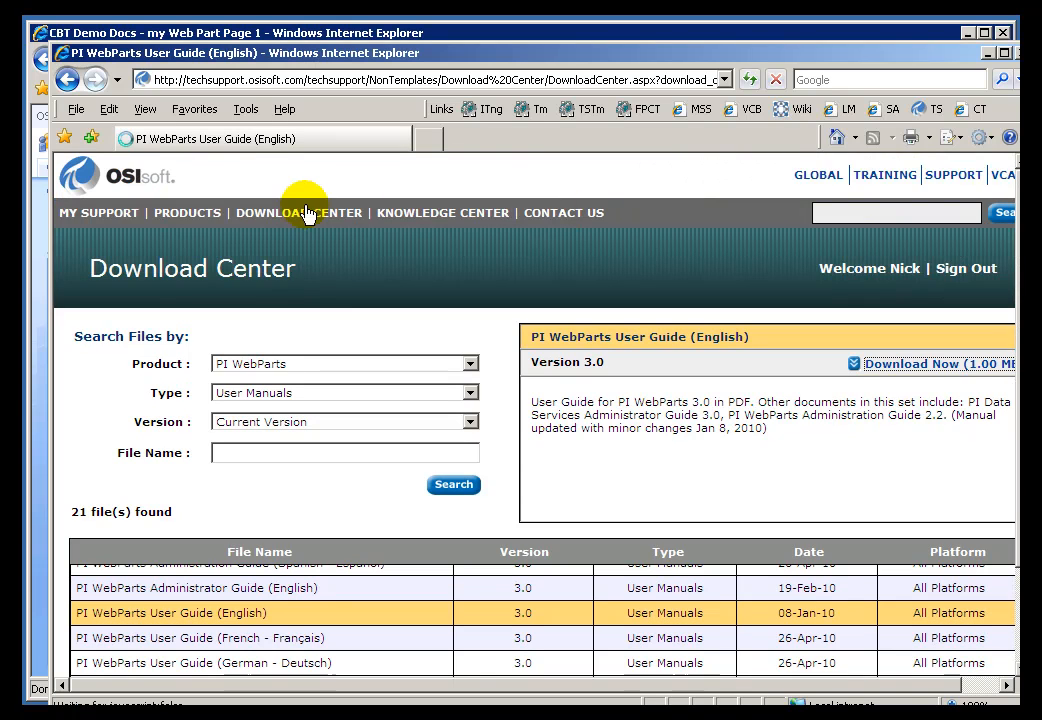
mouse_move(300, 219)
mouse_move(293, 297)
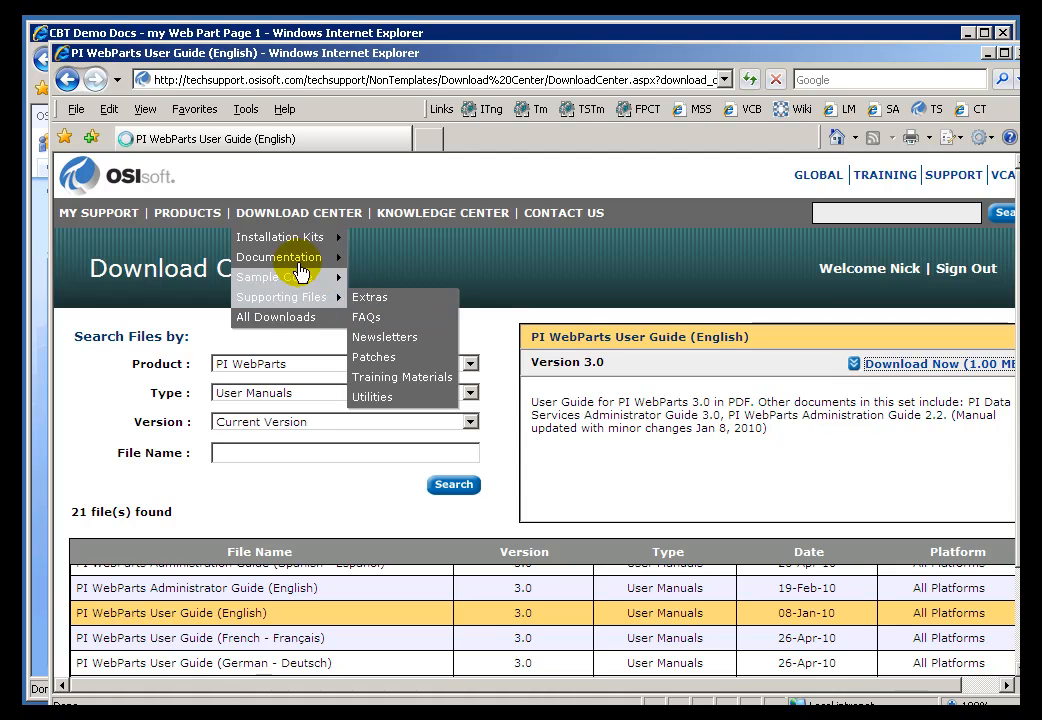
mouse_move(292, 259)
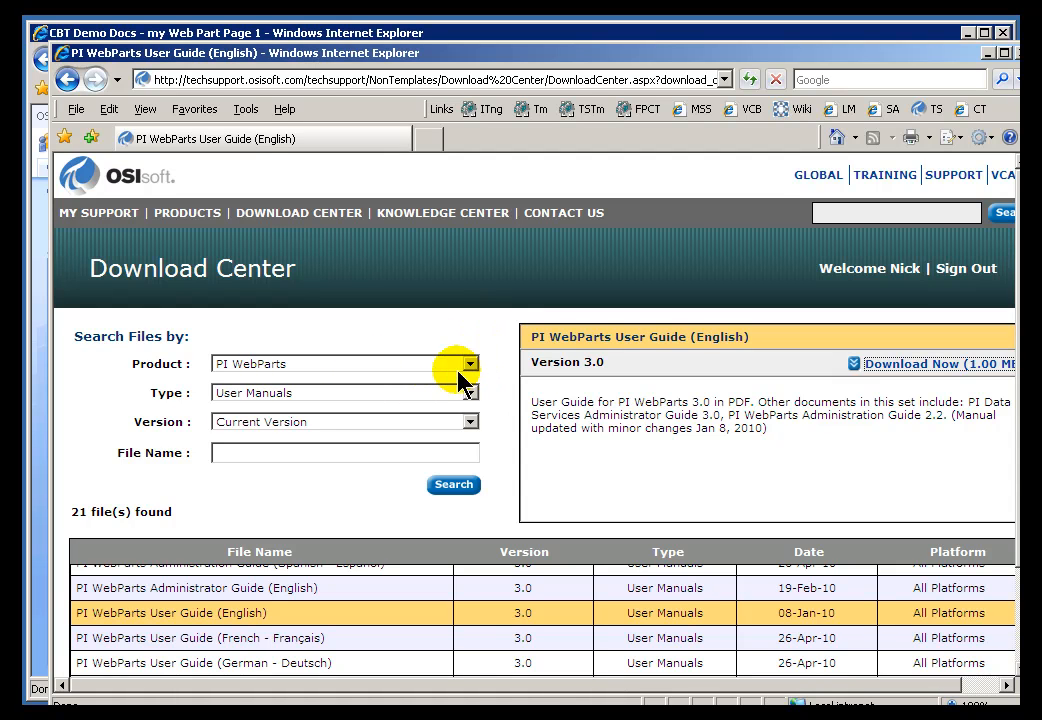
scroll(325, 553, down, 3)
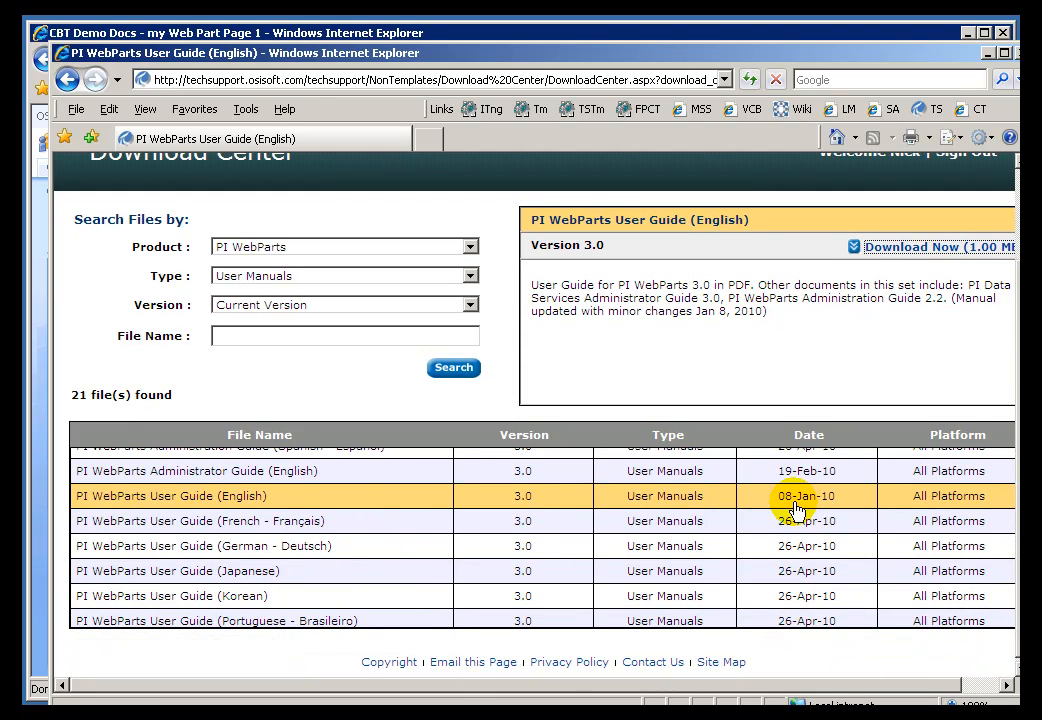
click(488, 32)
mouse_move(517, 418)
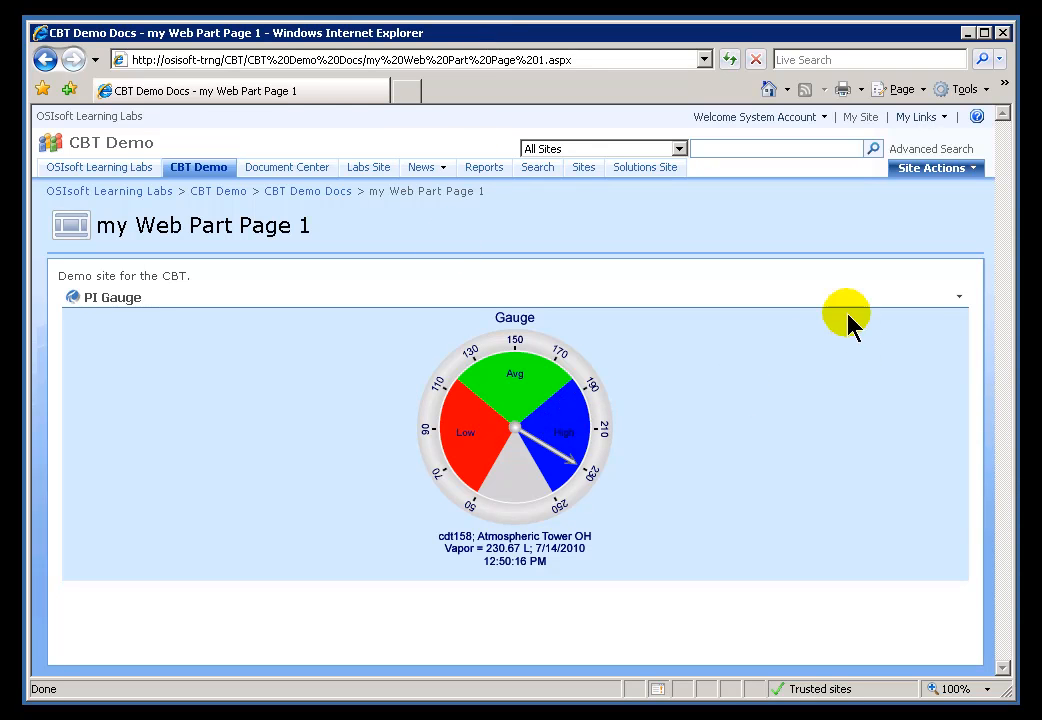
click(930, 169)
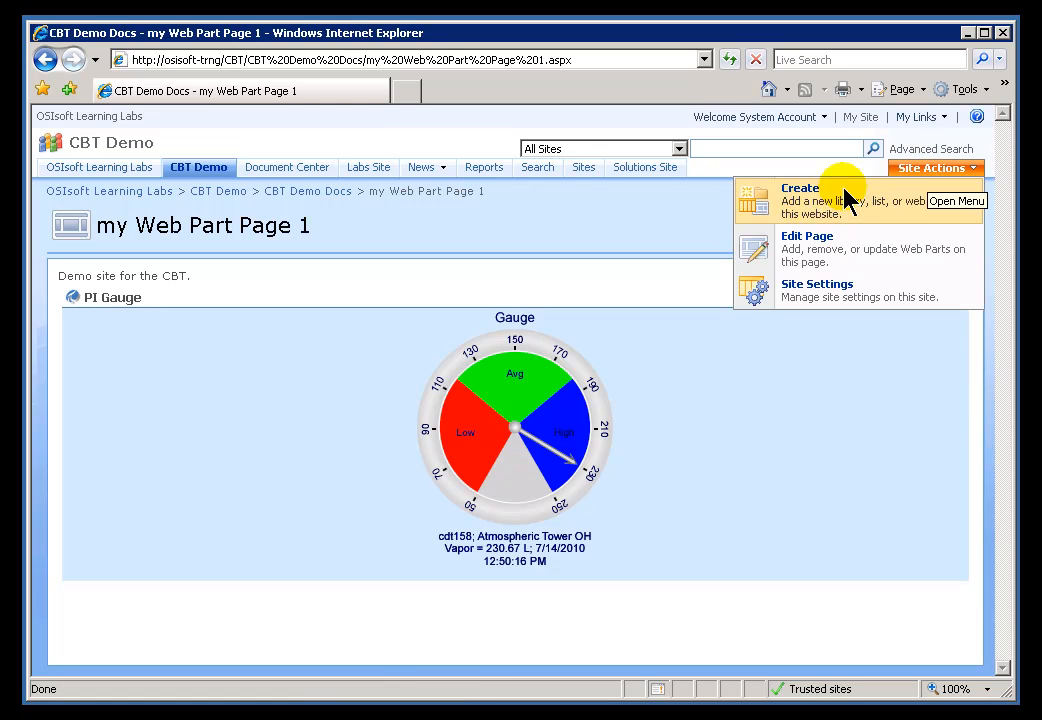
click(808, 242)
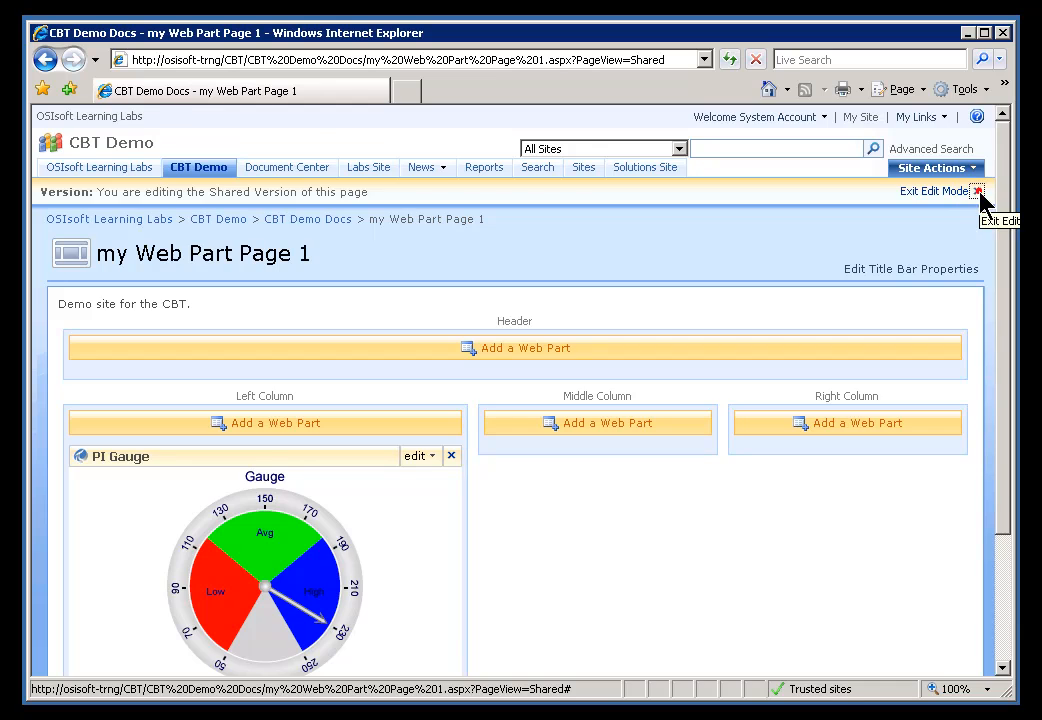
click(980, 196)
Step: Put my Web Part Page 1 into edit mode
click(971, 169)
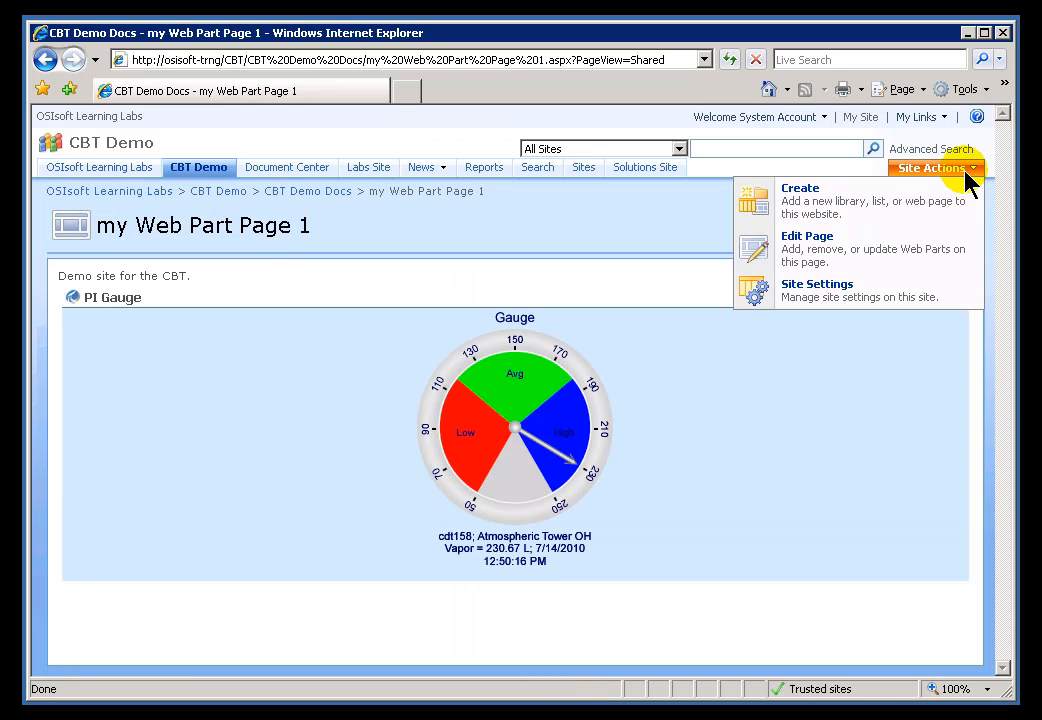
click(816, 252)
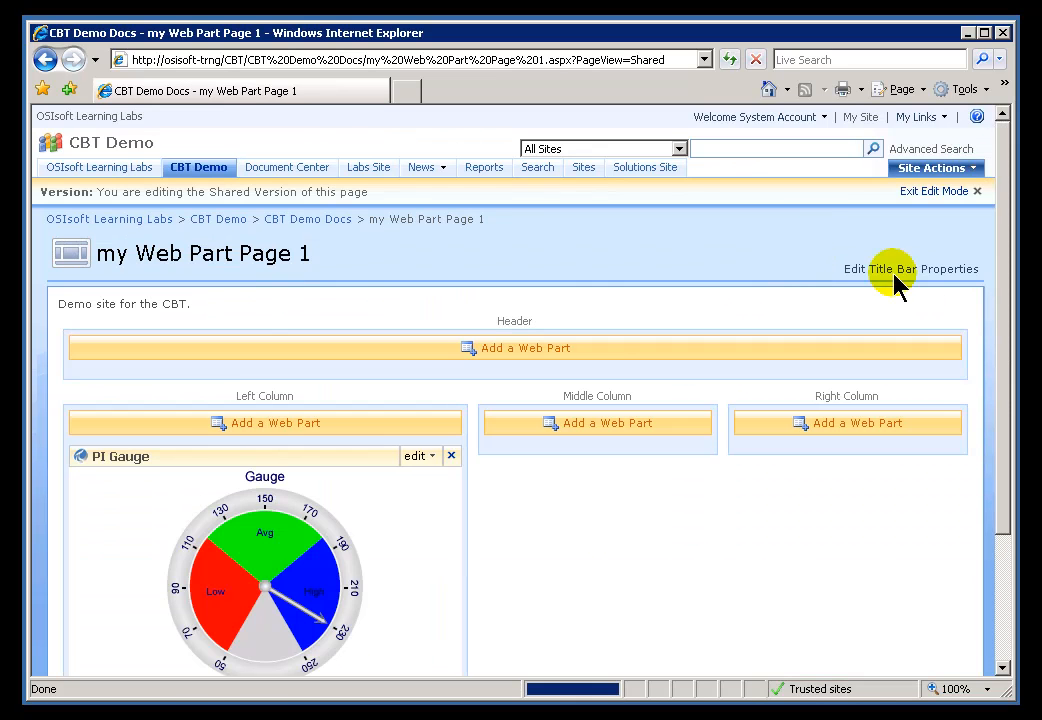
drag(1002, 395, 1005, 506)
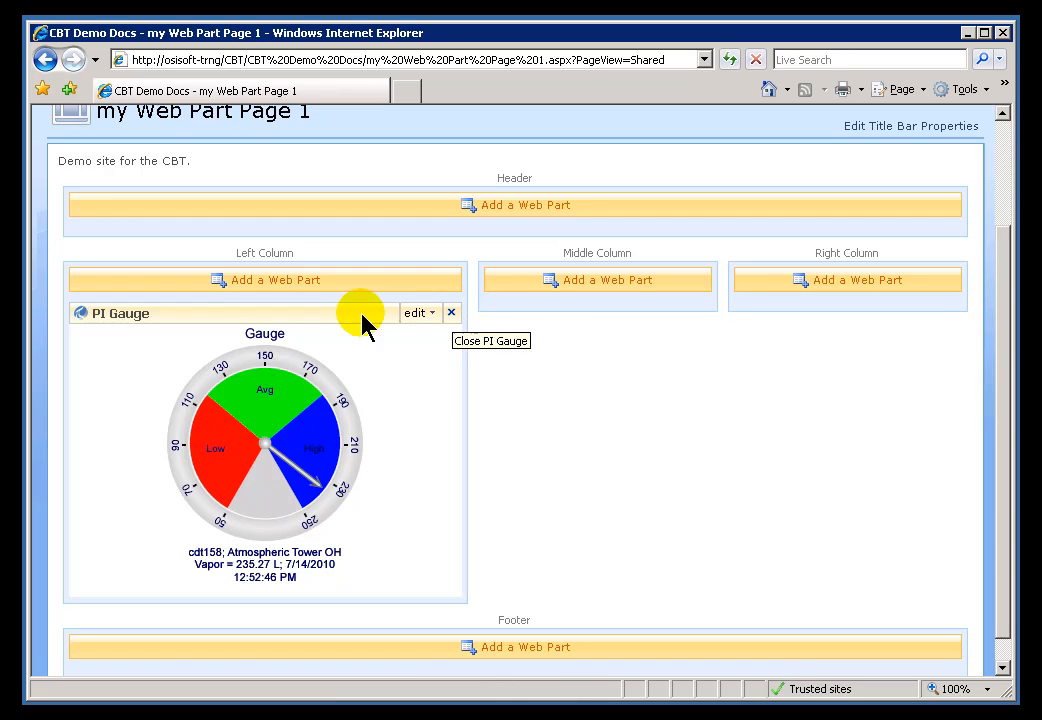
click(433, 316)
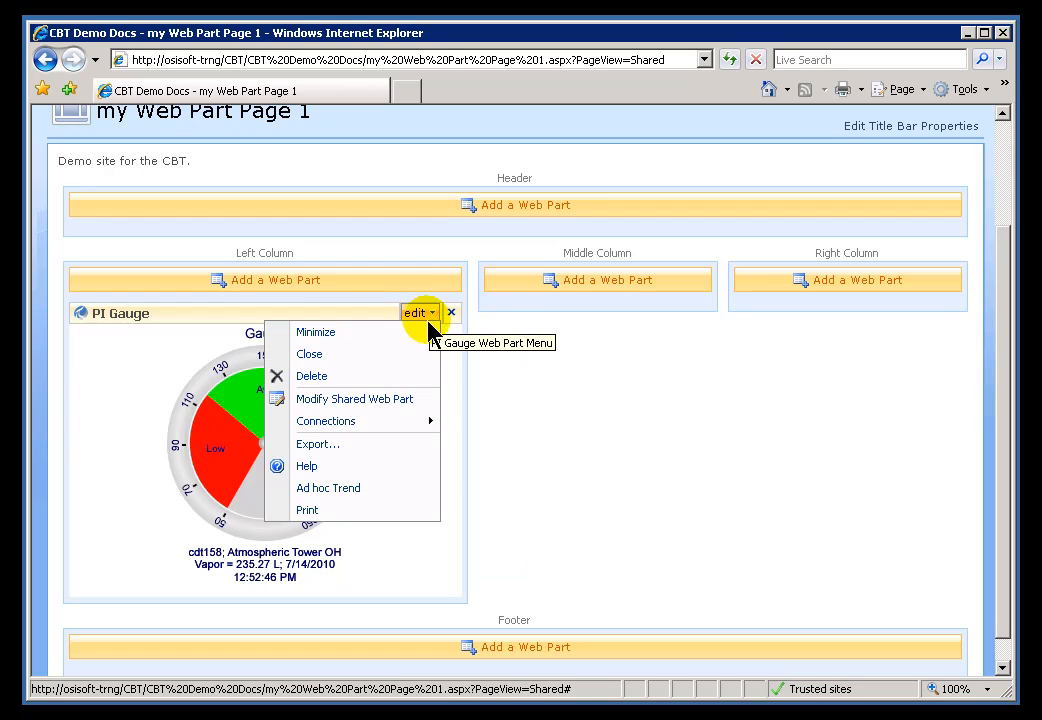
click(315, 378)
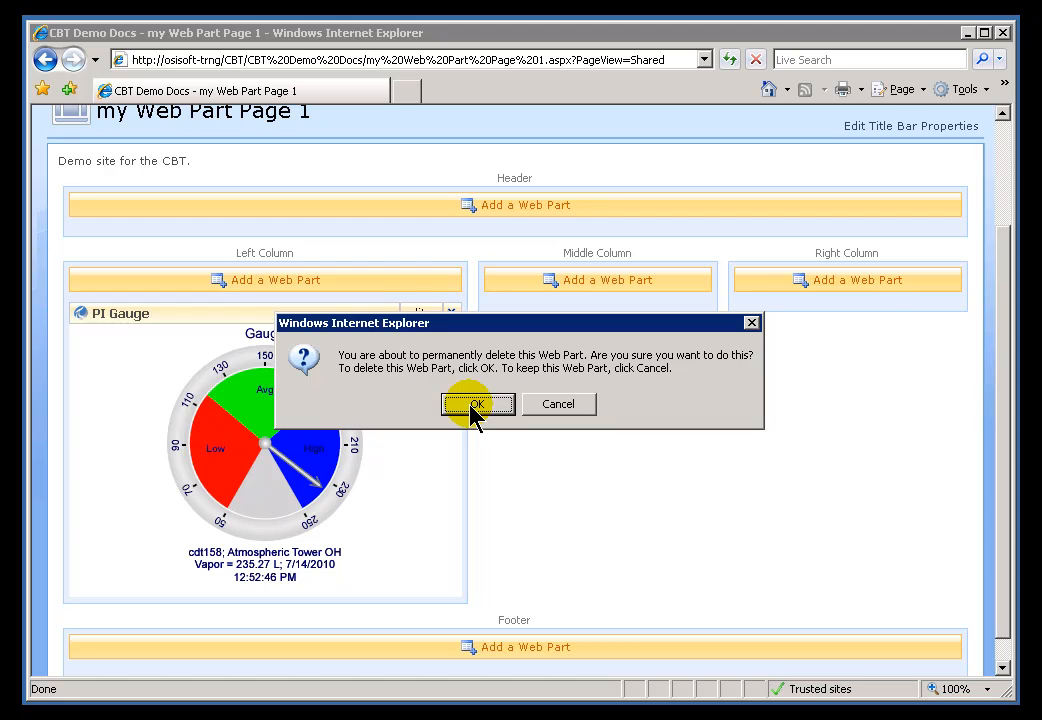
click(542, 410)
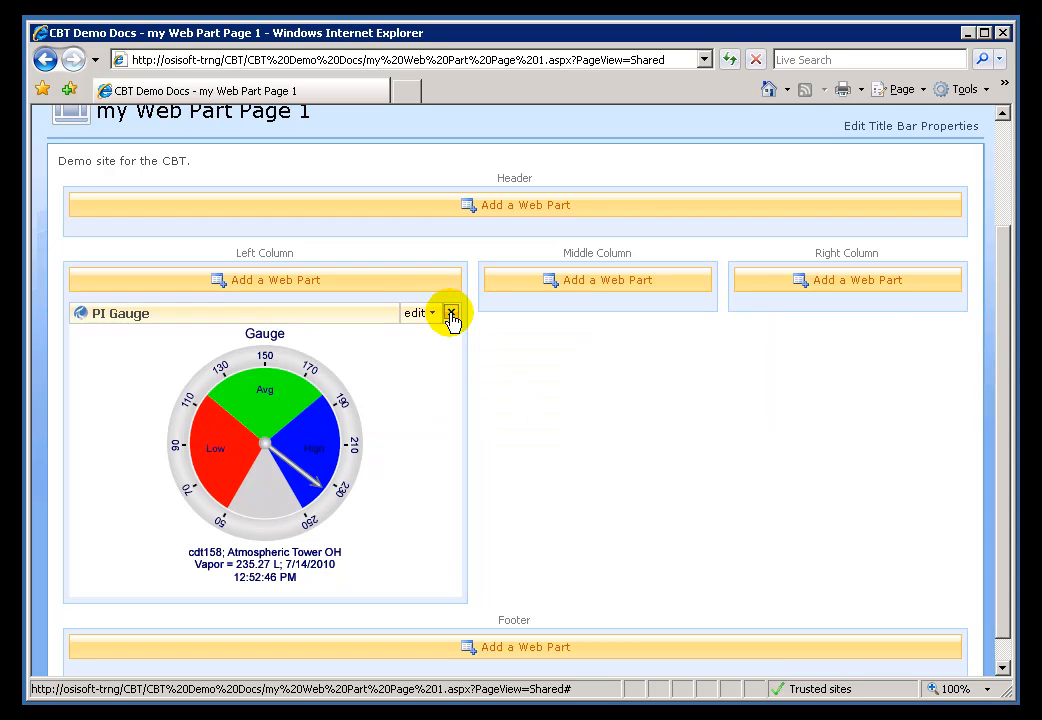
Step: Permanently delete the PI Gauge web part from the page's Left Column zone
click(433, 314)
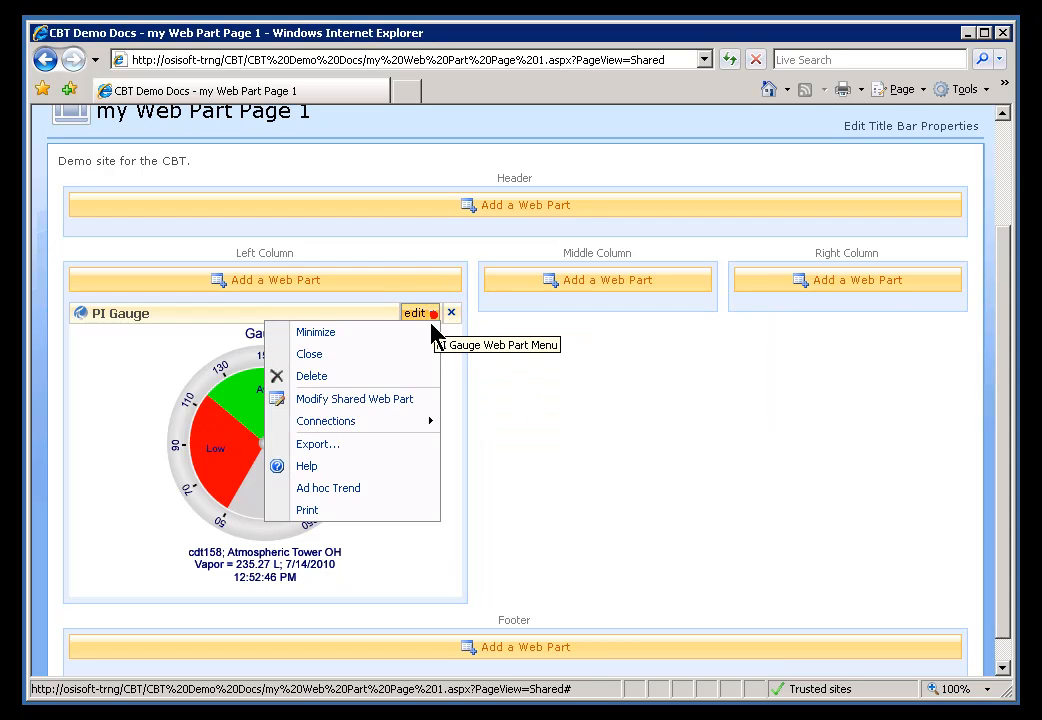
click(313, 377)
click(494, 410)
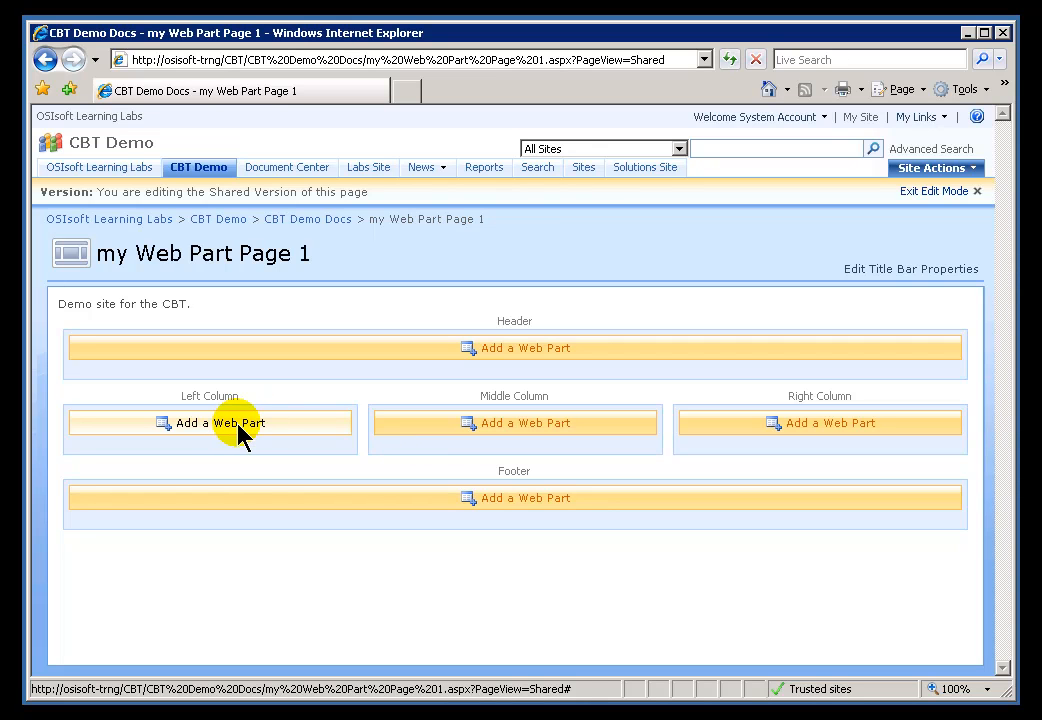
Step: Add a PI Gauge web part from the PI WebParts group to the page's Right Column zone
click(803, 422)
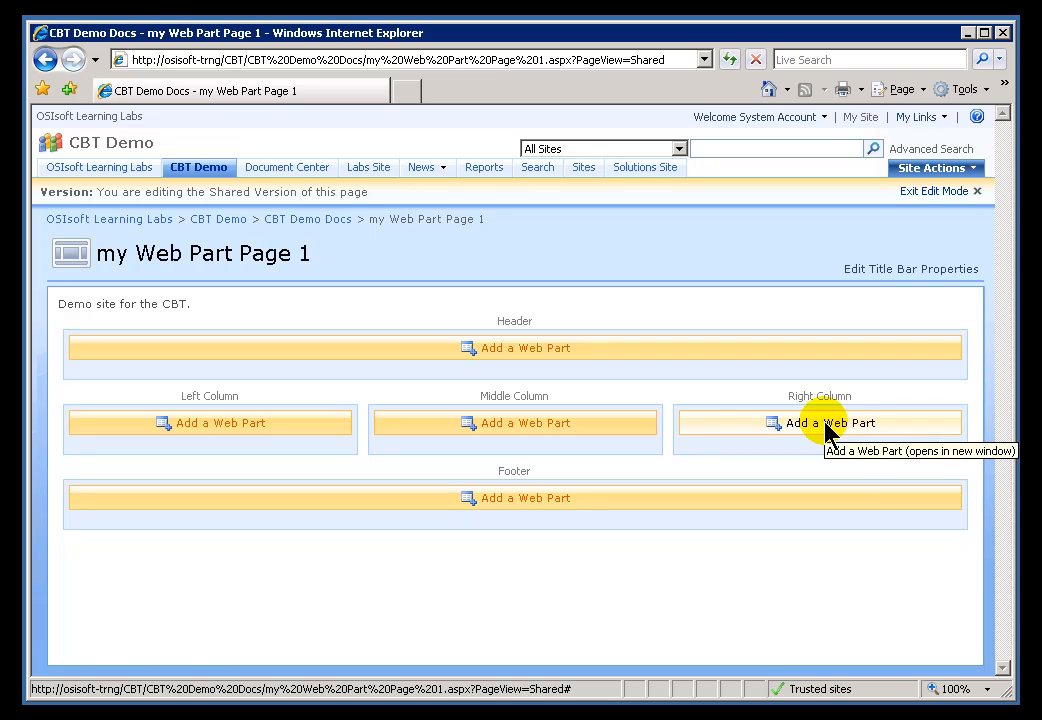
click(826, 431)
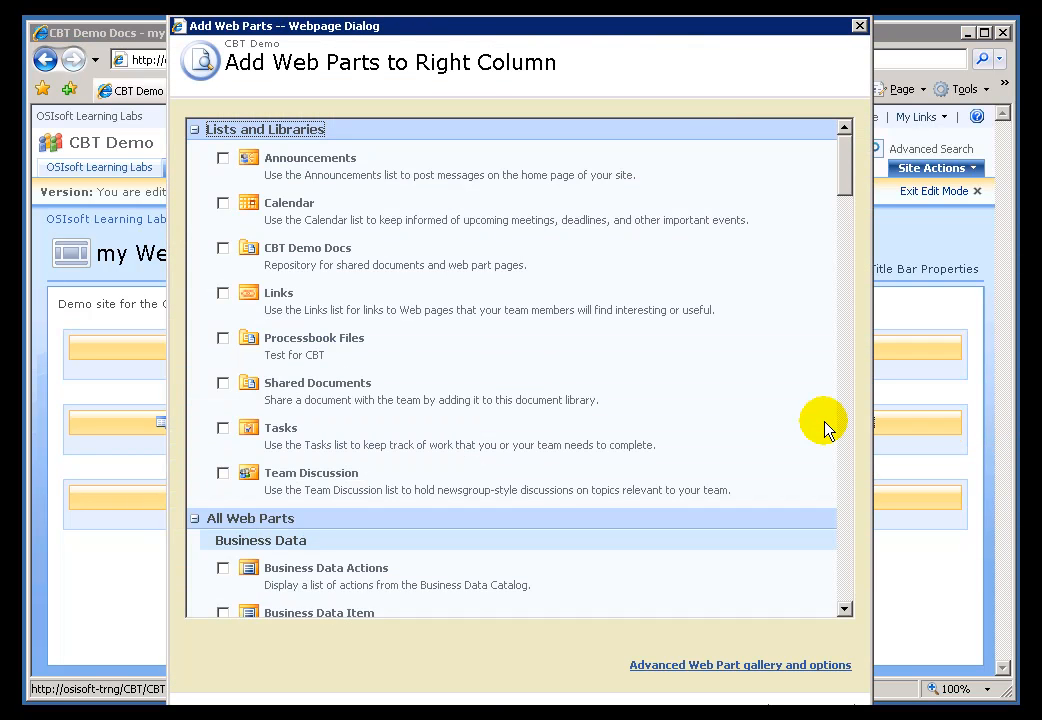
click(842, 562)
click(842, 564)
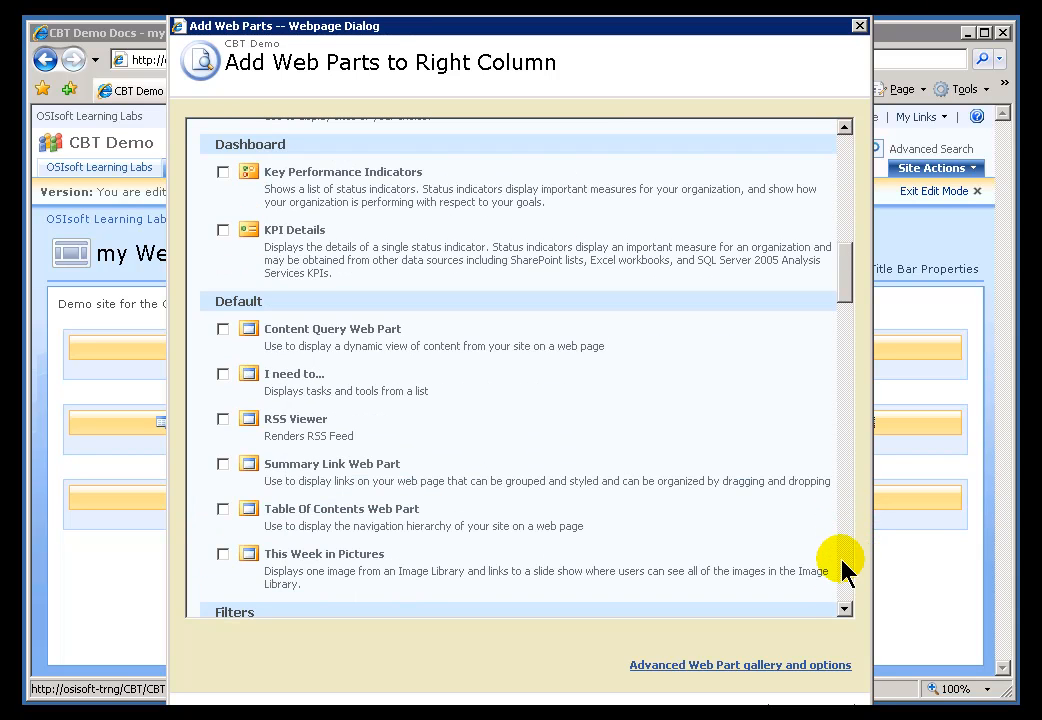
click(842, 564)
click(842, 564)
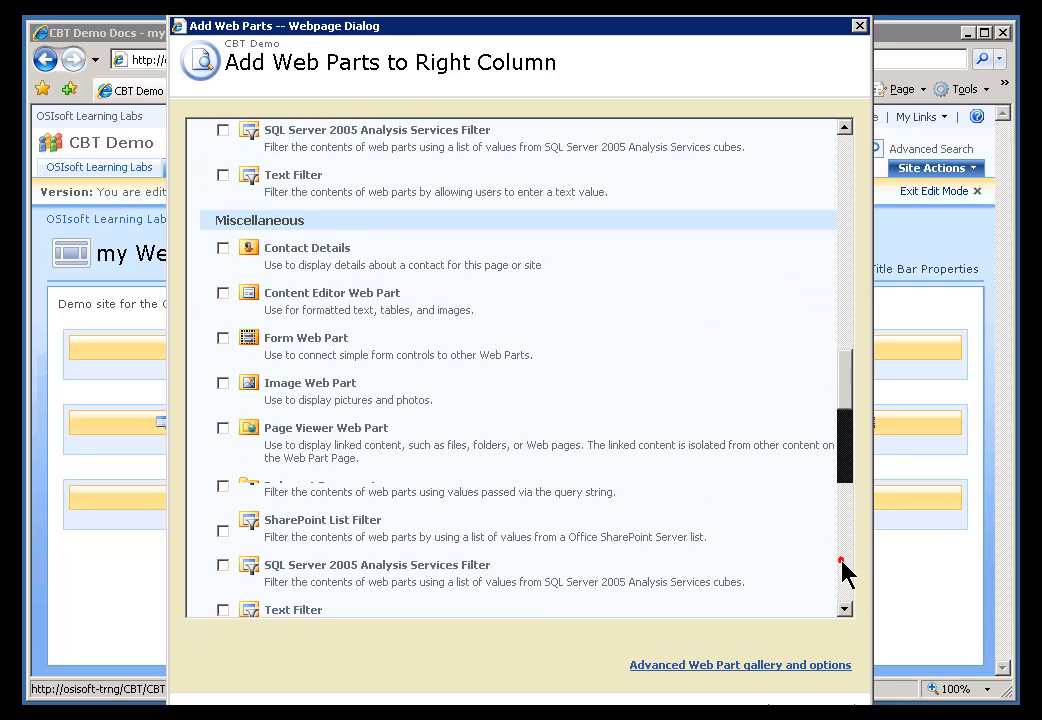
click(842, 564)
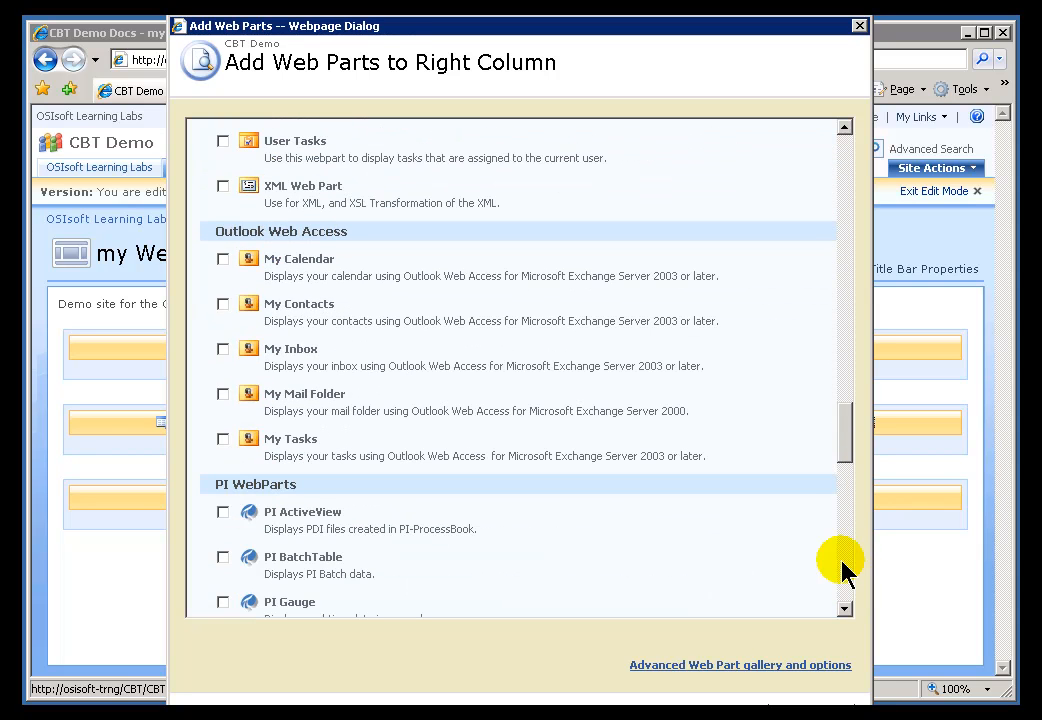
click(222, 603)
drag(841, 441, 843, 477)
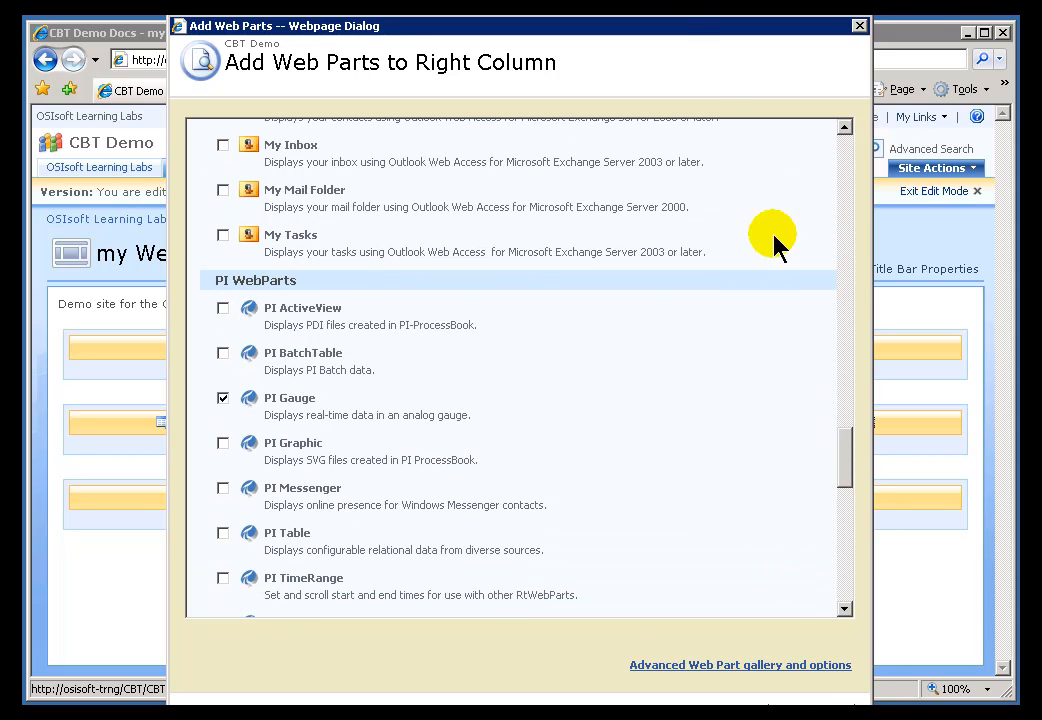
drag(667, 35, 595, 0)
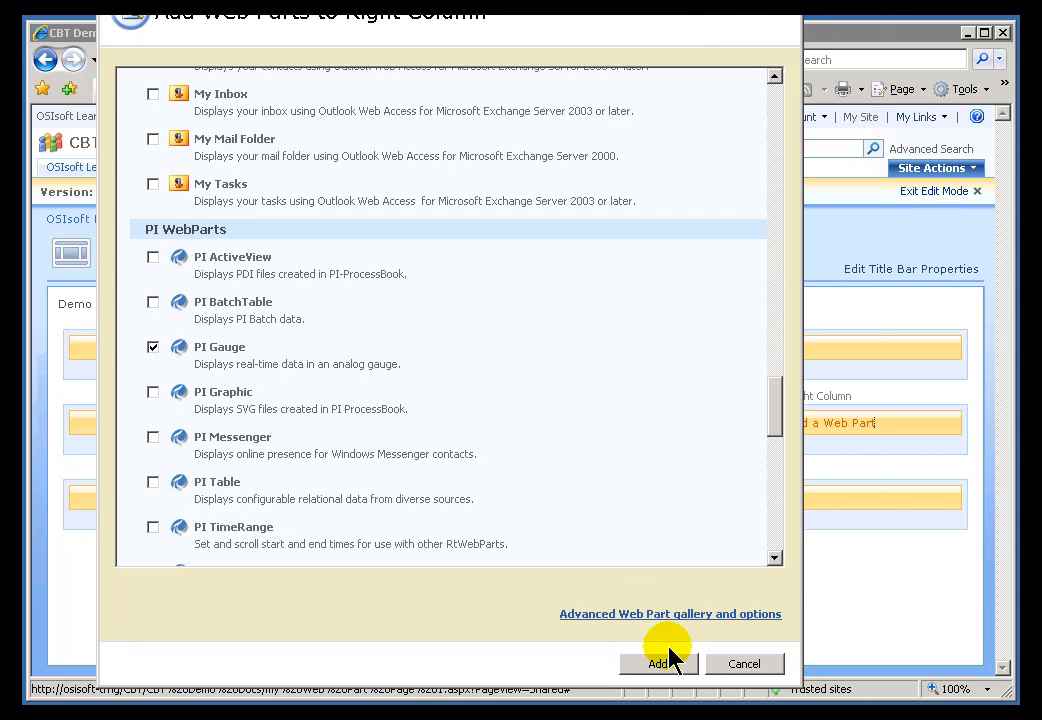
click(664, 662)
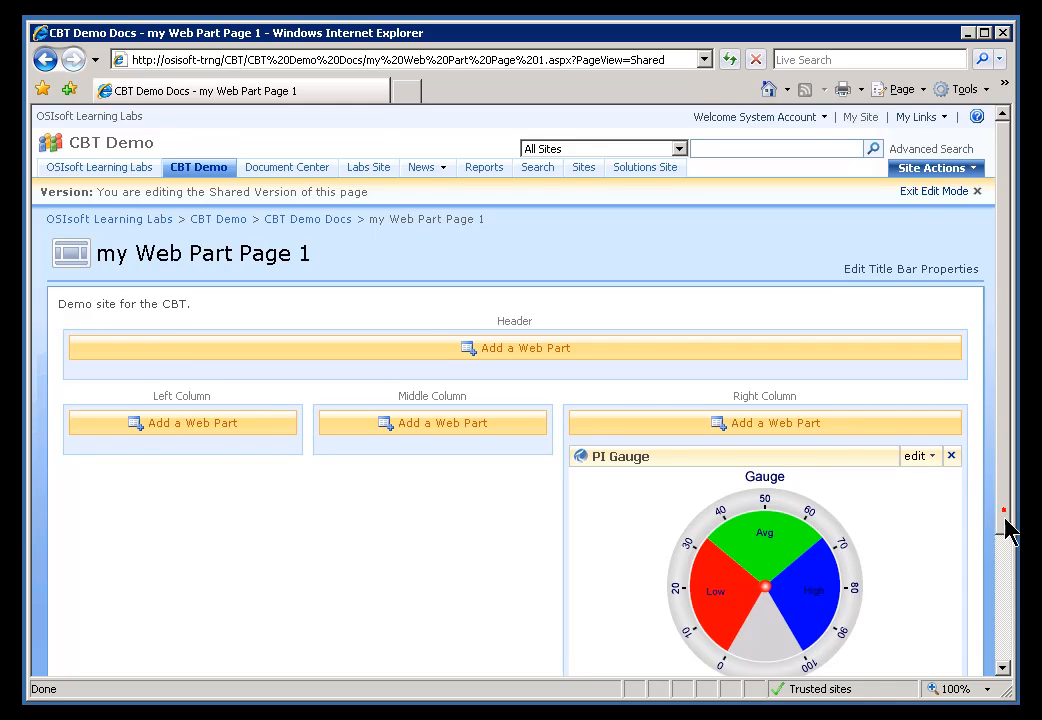
Step: Open the new PI Gauge web part for modification and enter the tag cdt158 as its selected data
click(1003, 632)
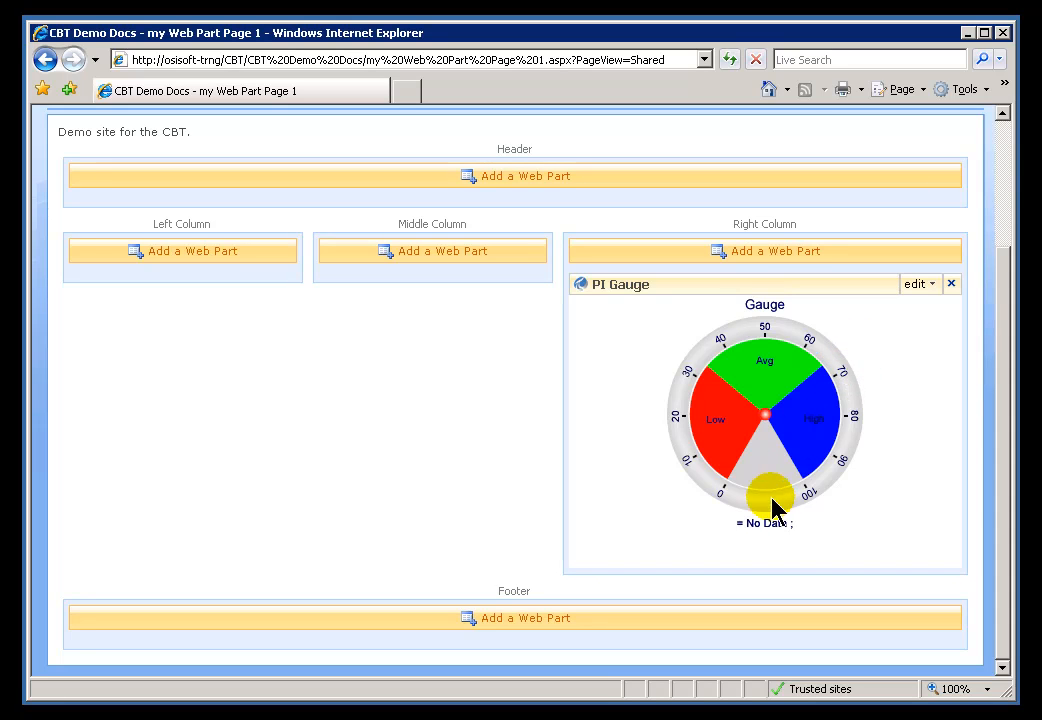
click(932, 286)
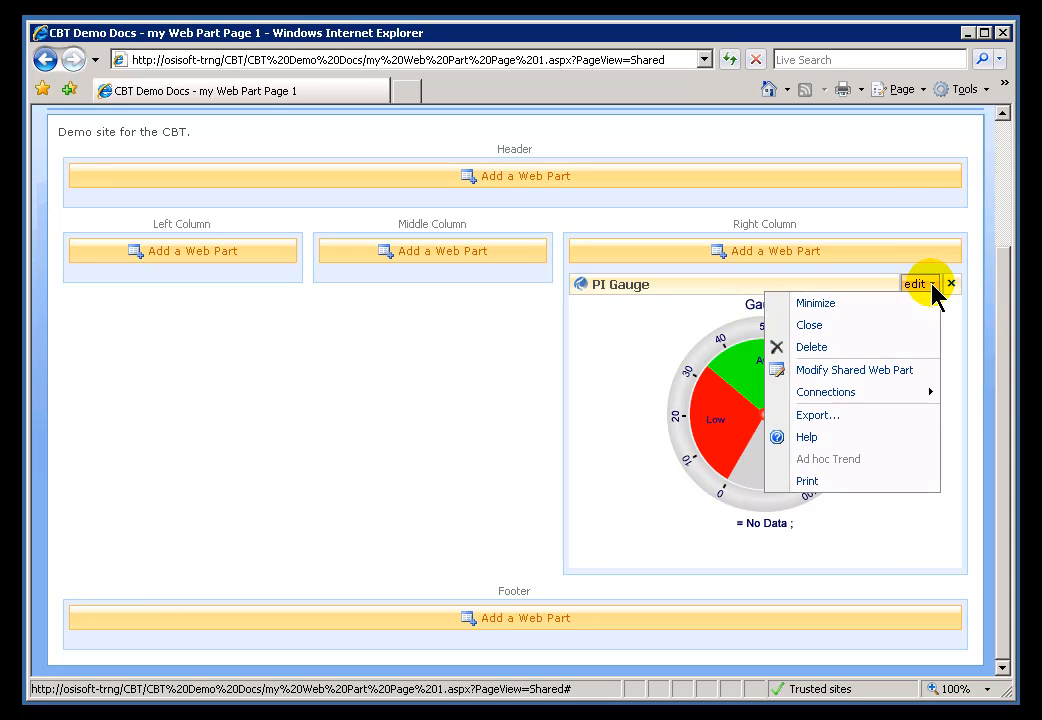
click(855, 372)
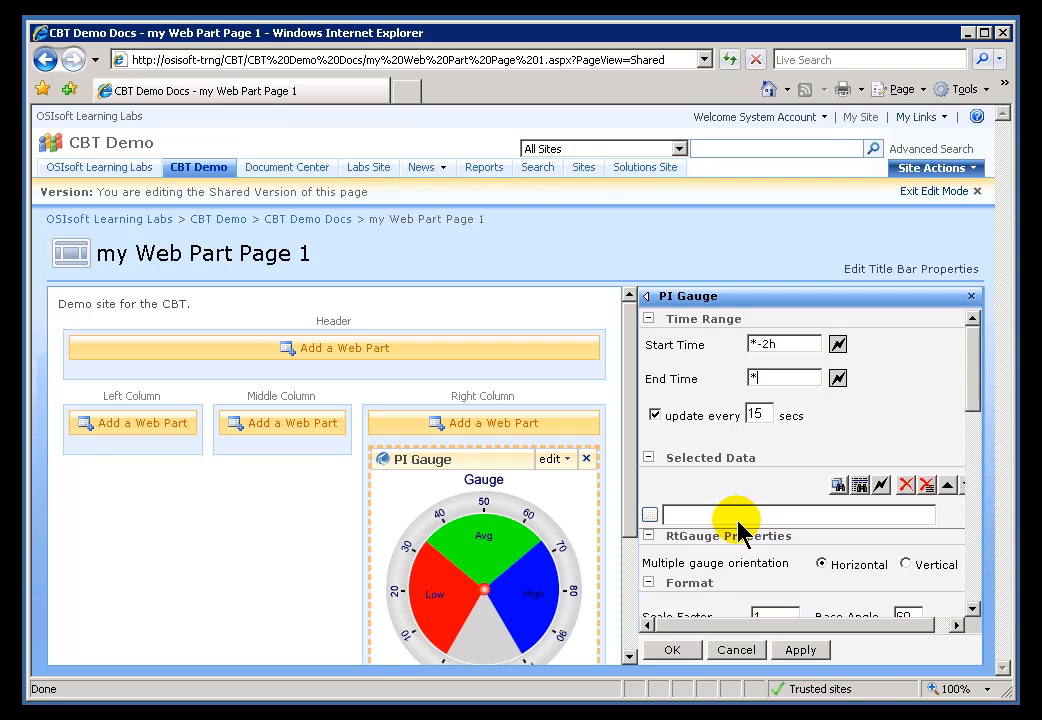
click(707, 516)
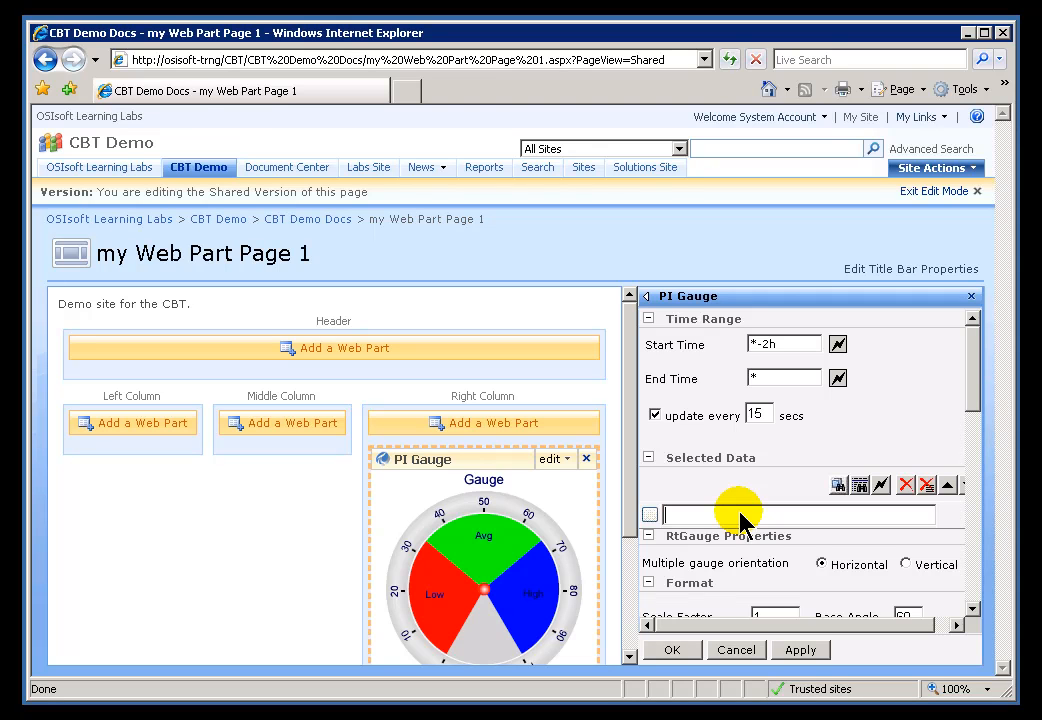
text(cdt158)
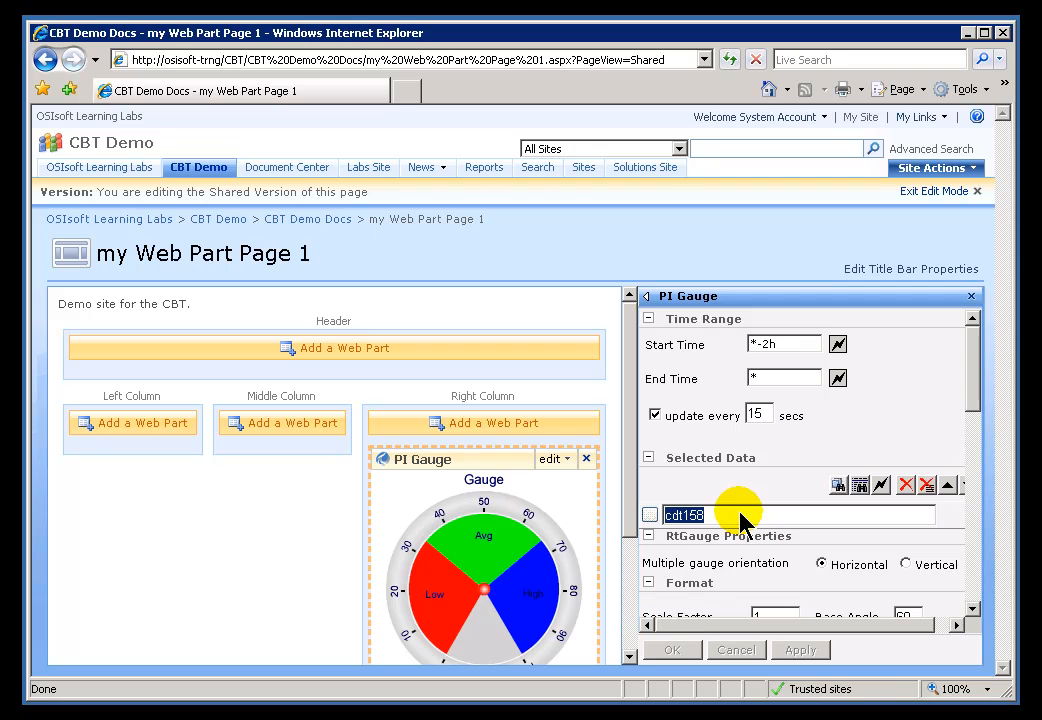
Step: Run a tag search on server OSISOFT-TRNG with the name mask cdt* and add the tag CDT158 to the gauge's selected data
click(838, 486)
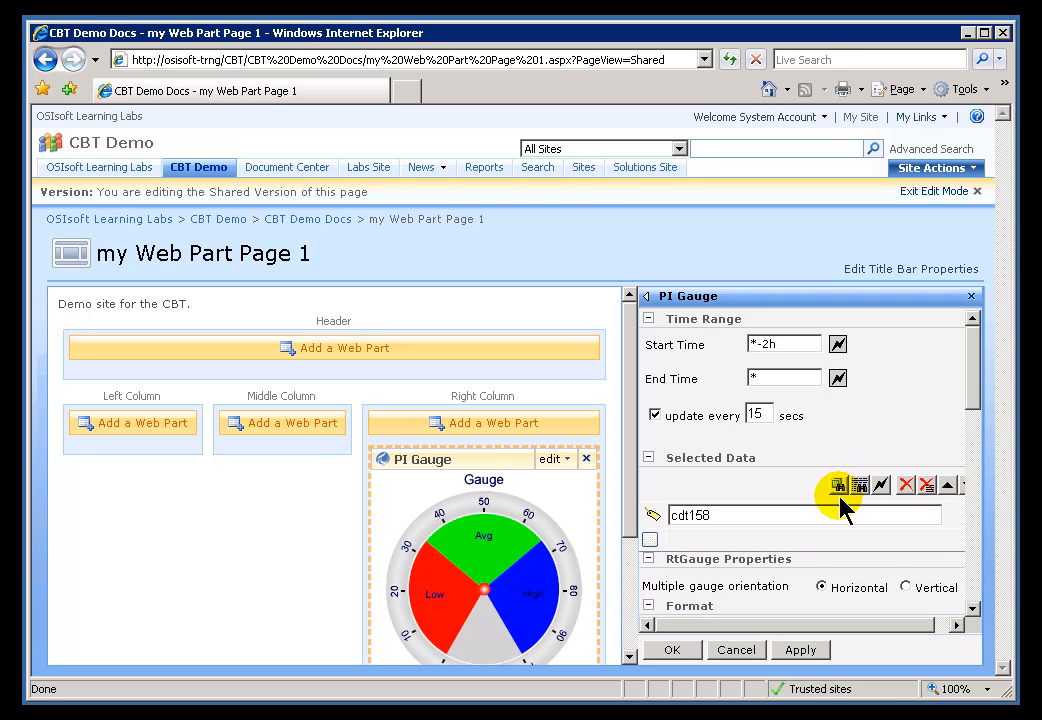
click(838, 486)
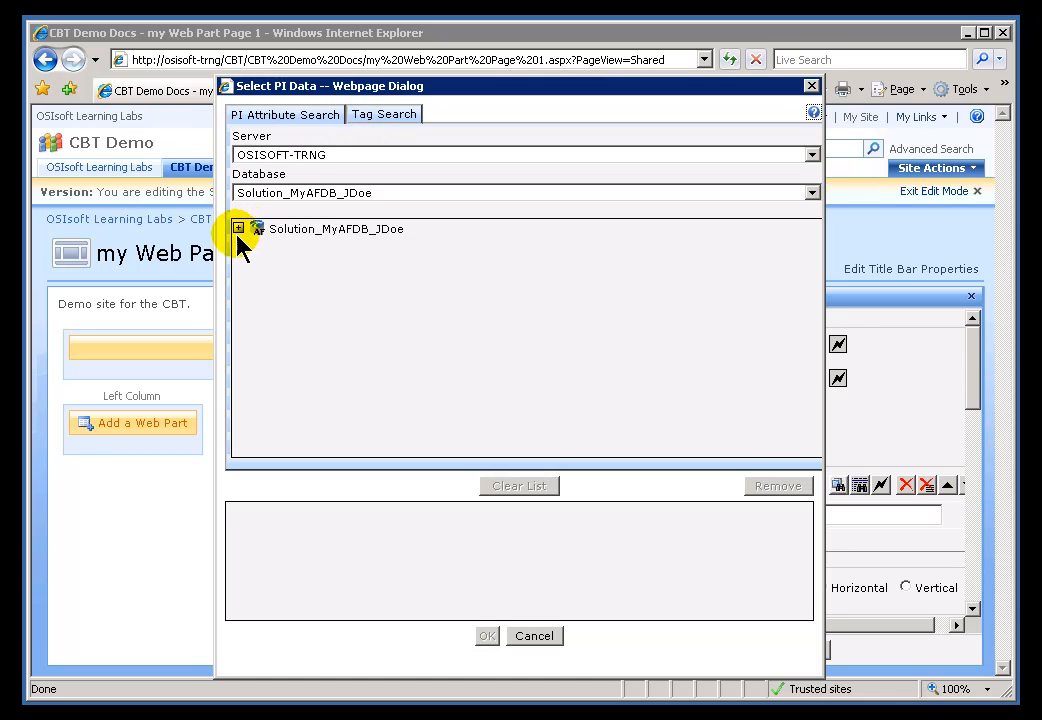
click(382, 118)
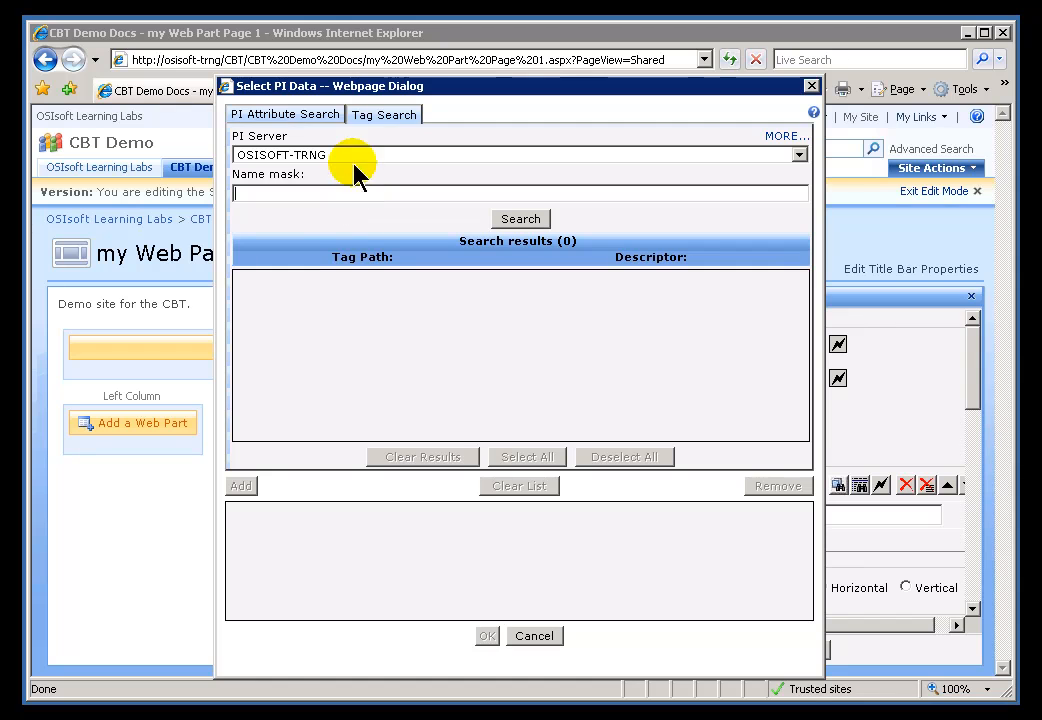
text(cdt*)
click(520, 218)
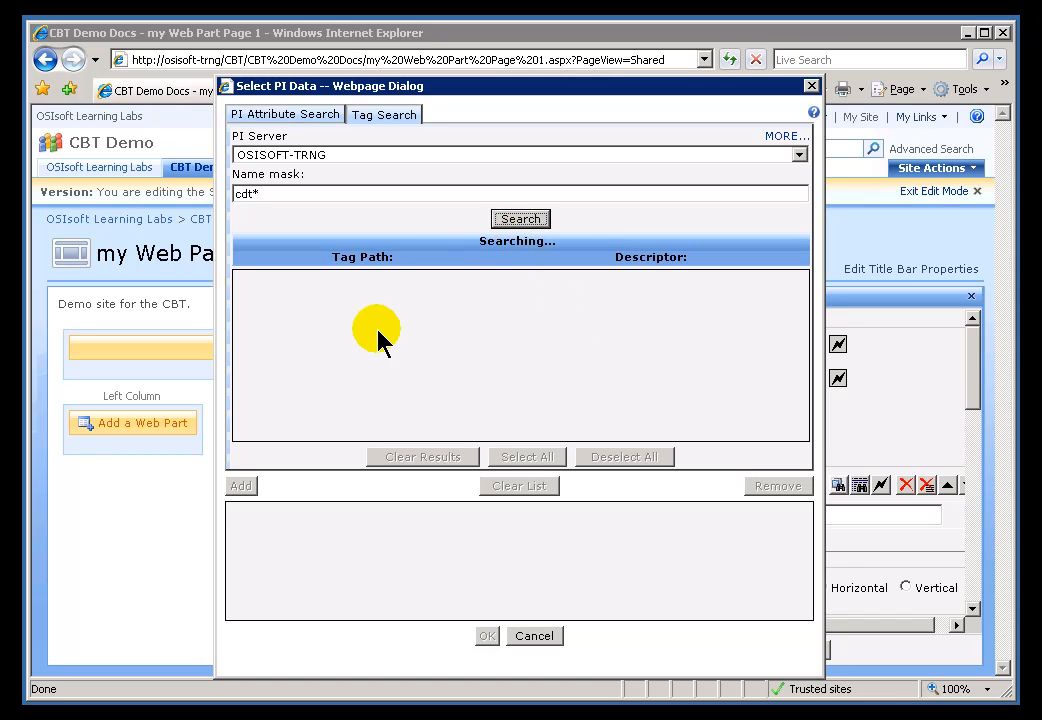
click(290, 279)
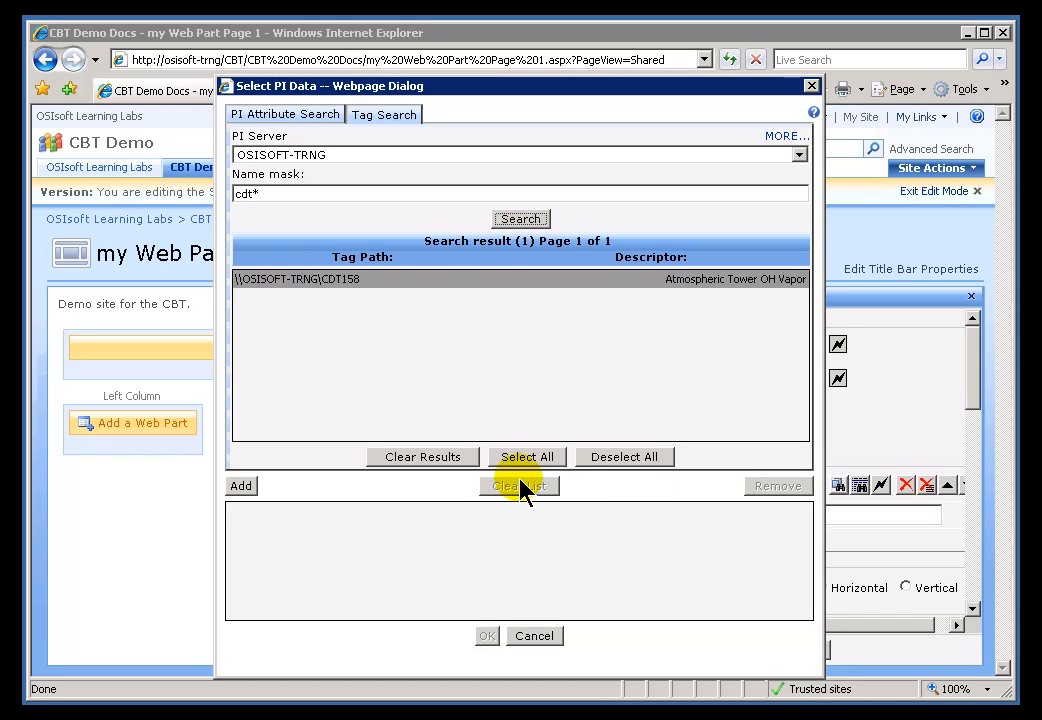
click(240, 486)
click(487, 636)
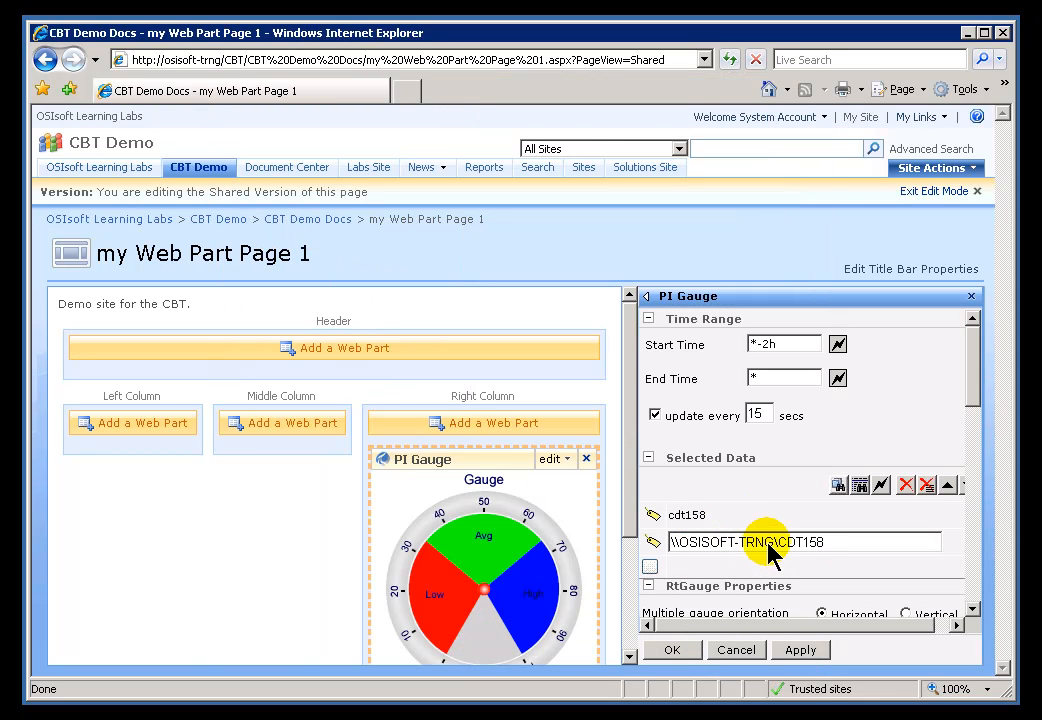
Step: Remove the manually entered cdt158 entry from the gauge's selected data, keeping only \\OSISOFT-TRNG\CDT158
click(691, 516)
click(906, 485)
drag(975, 390, 963, 416)
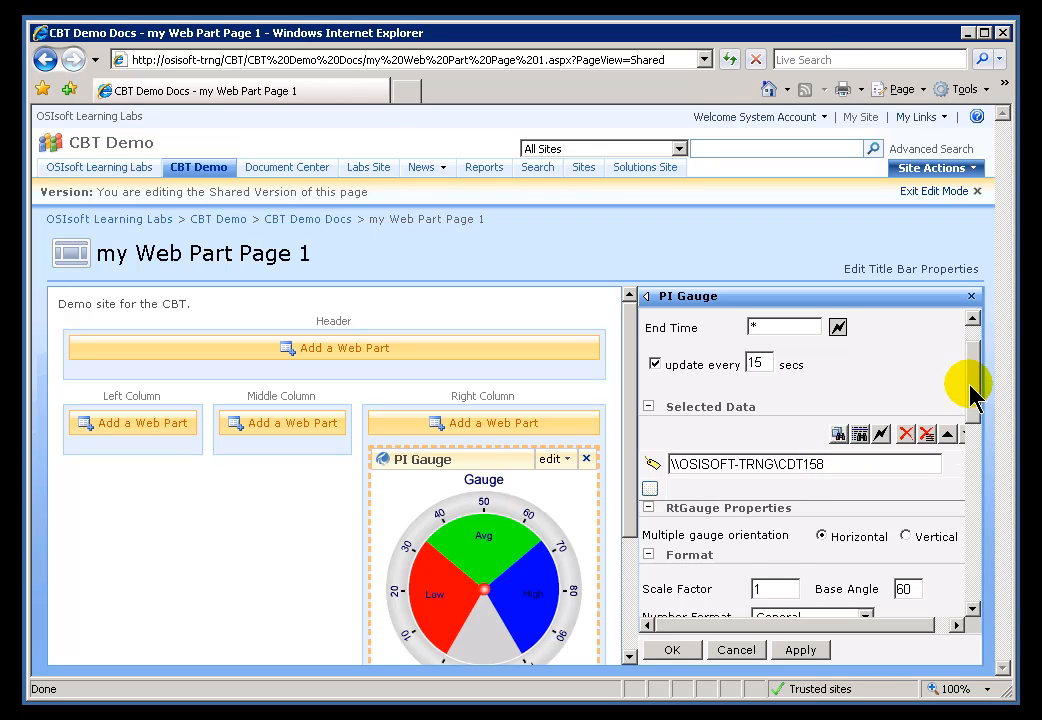
drag(972, 395, 972, 362)
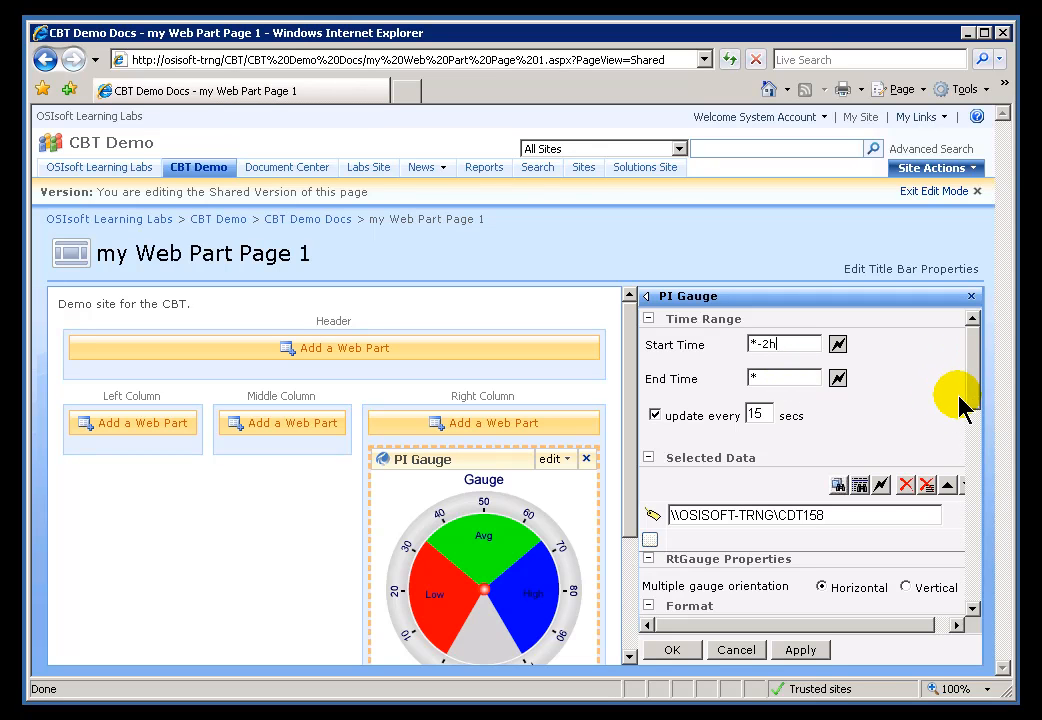
Step: Examine the Start Time and End Time settings in the gauge's time range
click(783, 376)
click(786, 343)
click(776, 376)
click(786, 343)
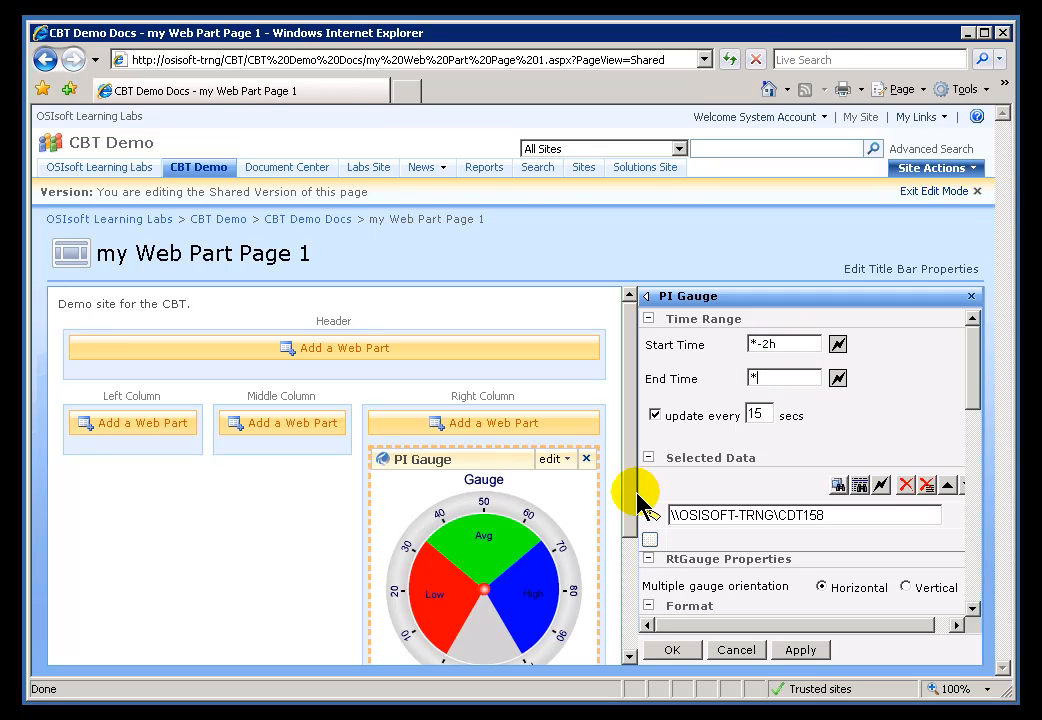
click(784, 343)
click(779, 380)
double_click(779, 379)
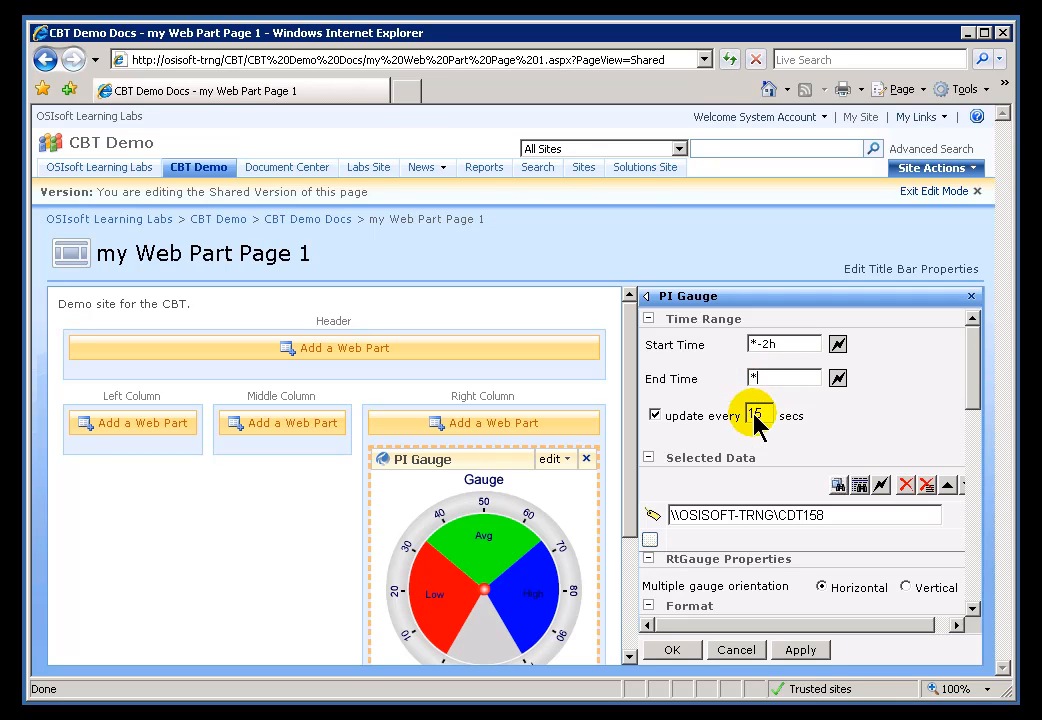
click(768, 381)
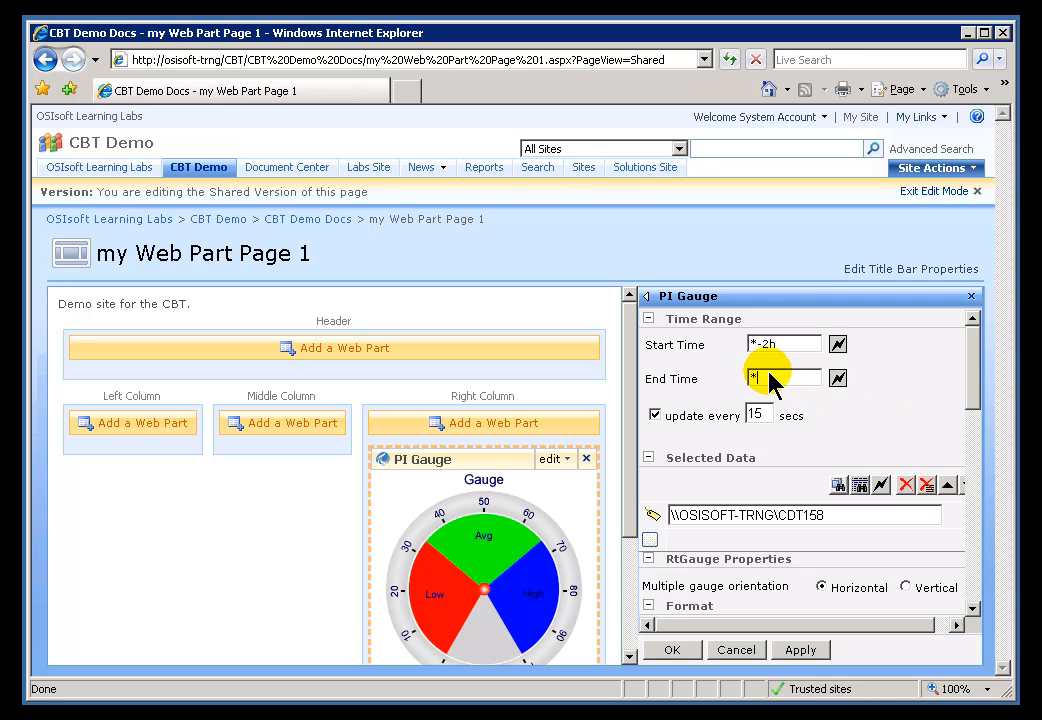
click(768, 372)
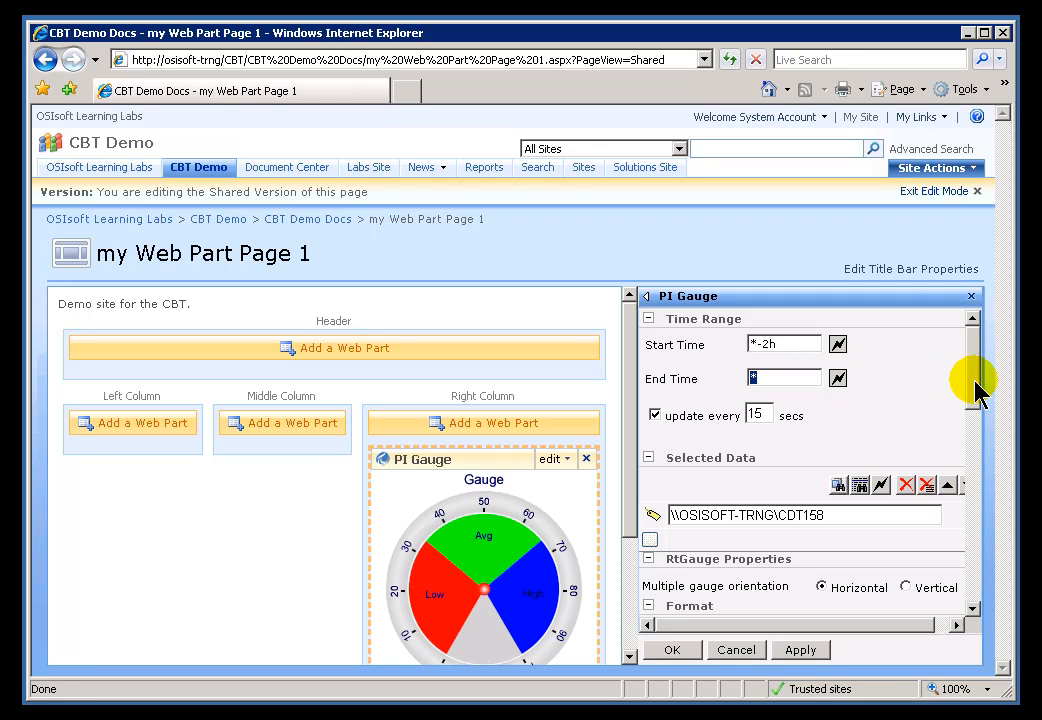
click(778, 383)
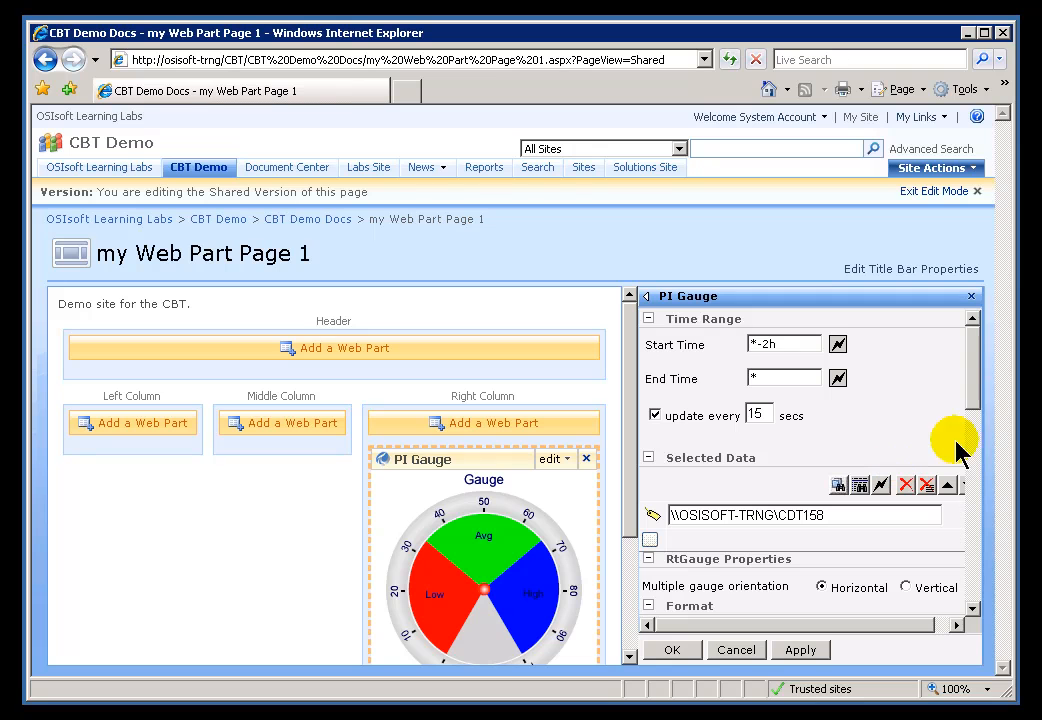
Step: Review the gauge's Format, Legend, and Zone and Scale settings, including the label and color of each zone and the Base Angle
click(972, 548)
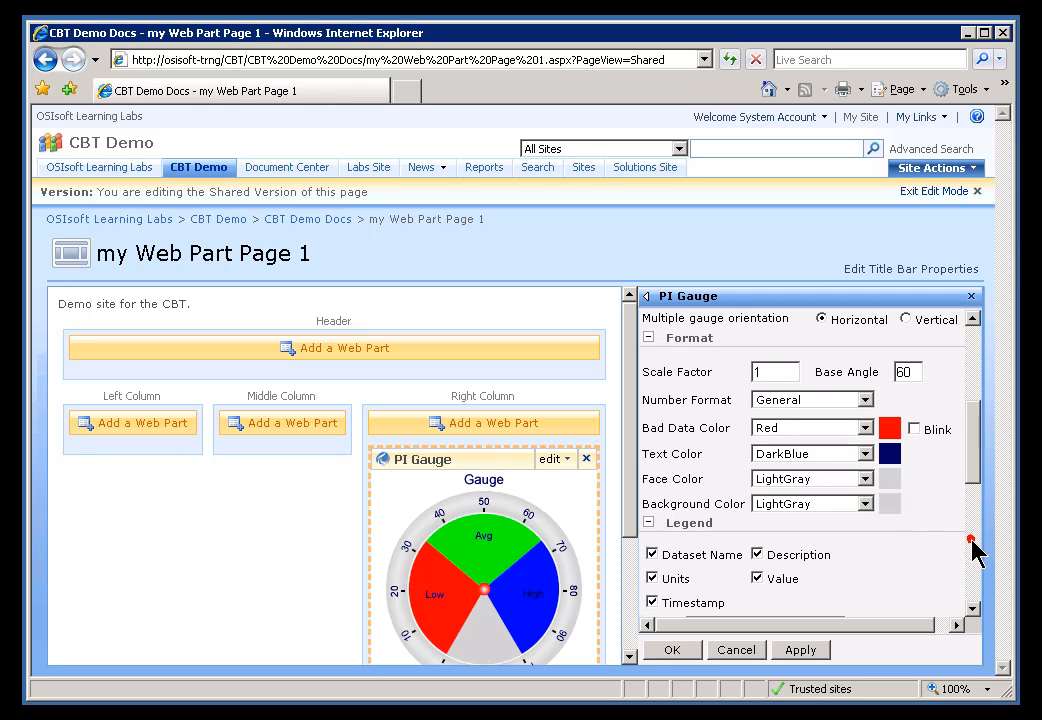
drag(972, 472, 972, 508)
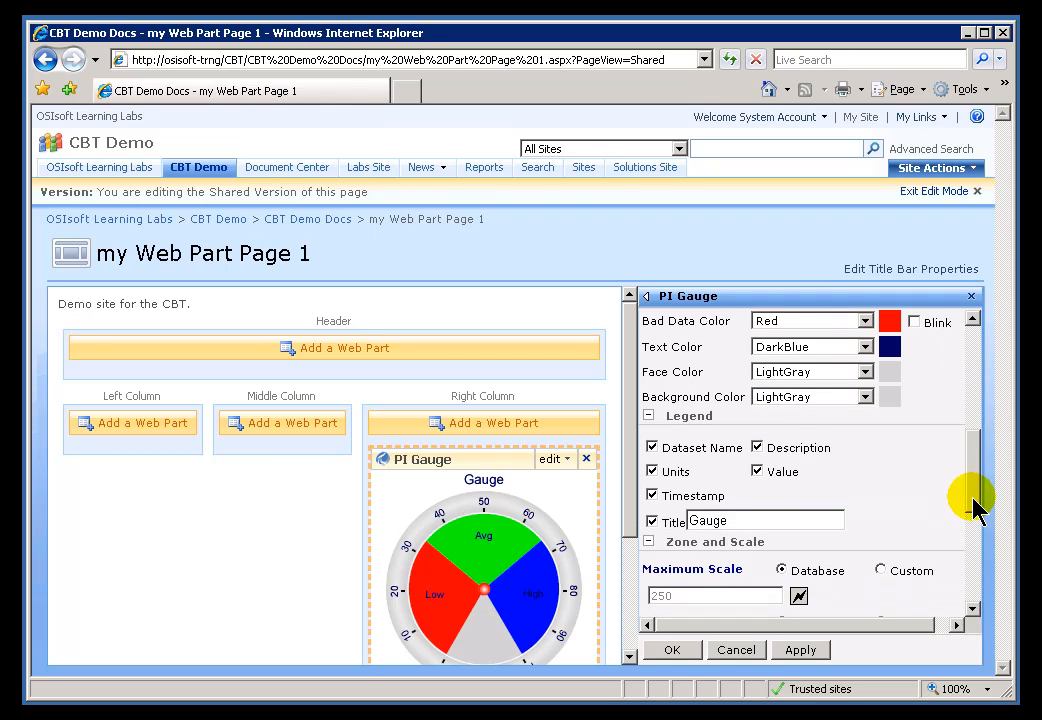
click(975, 568)
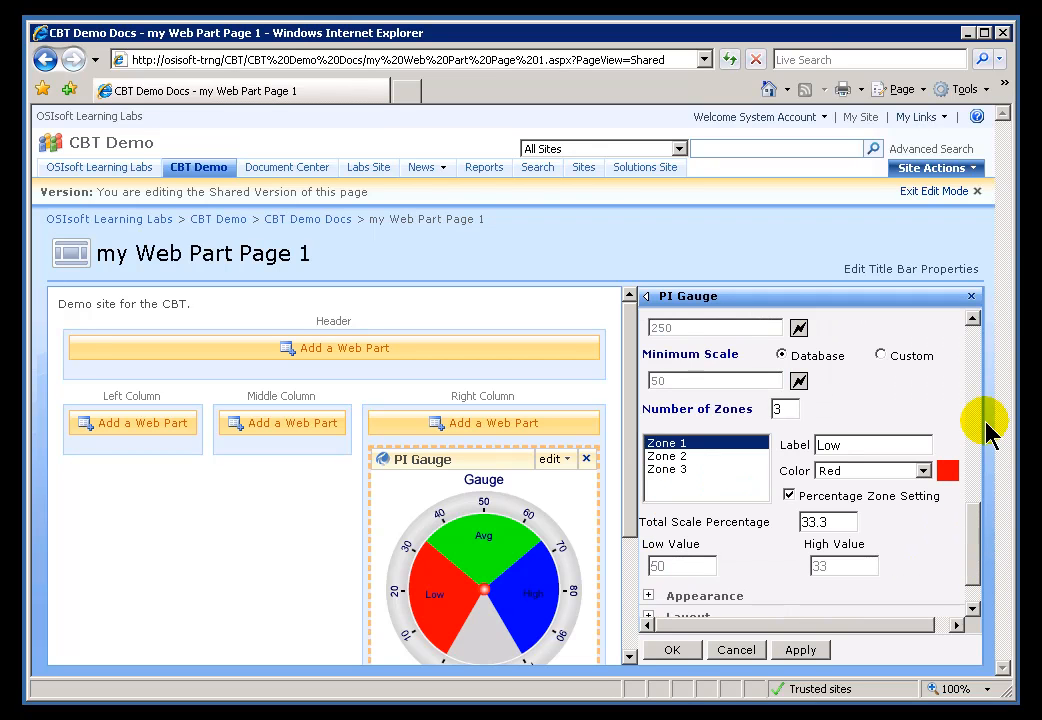
click(968, 380)
drag(966, 435, 968, 520)
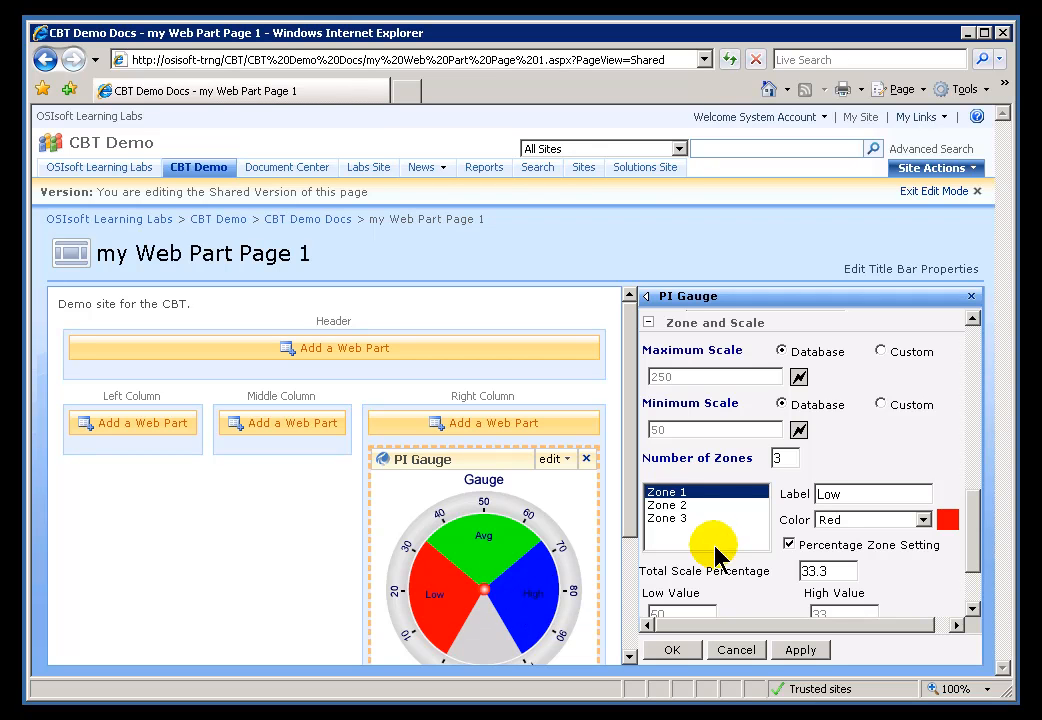
click(669, 494)
click(672, 505)
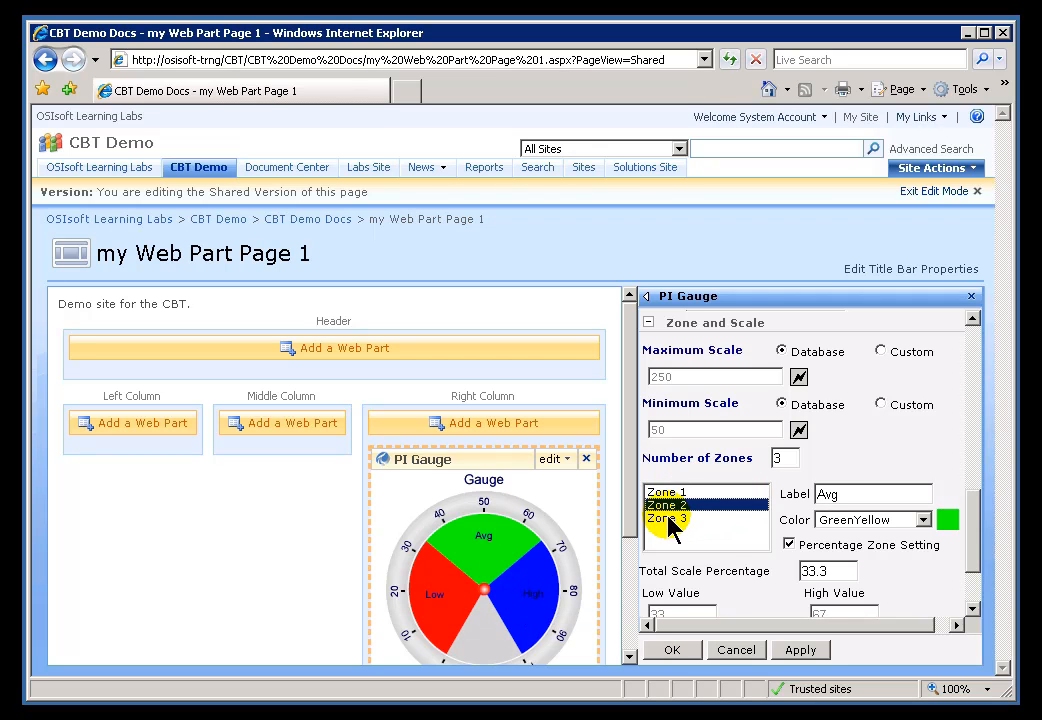
click(672, 518)
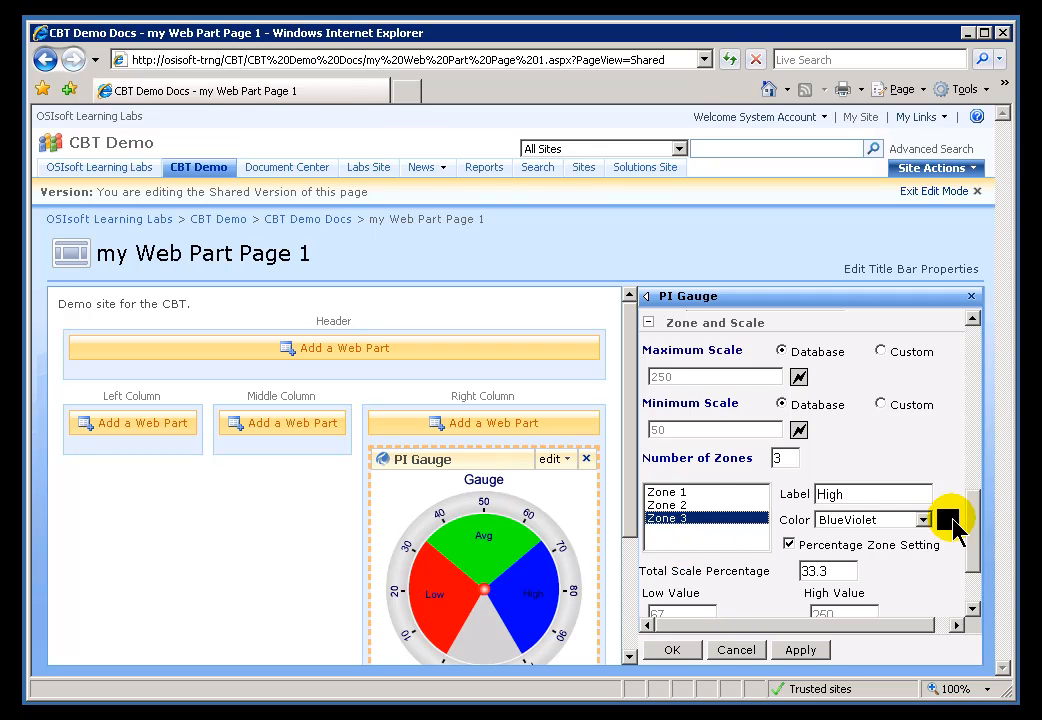
drag(972, 526, 968, 483)
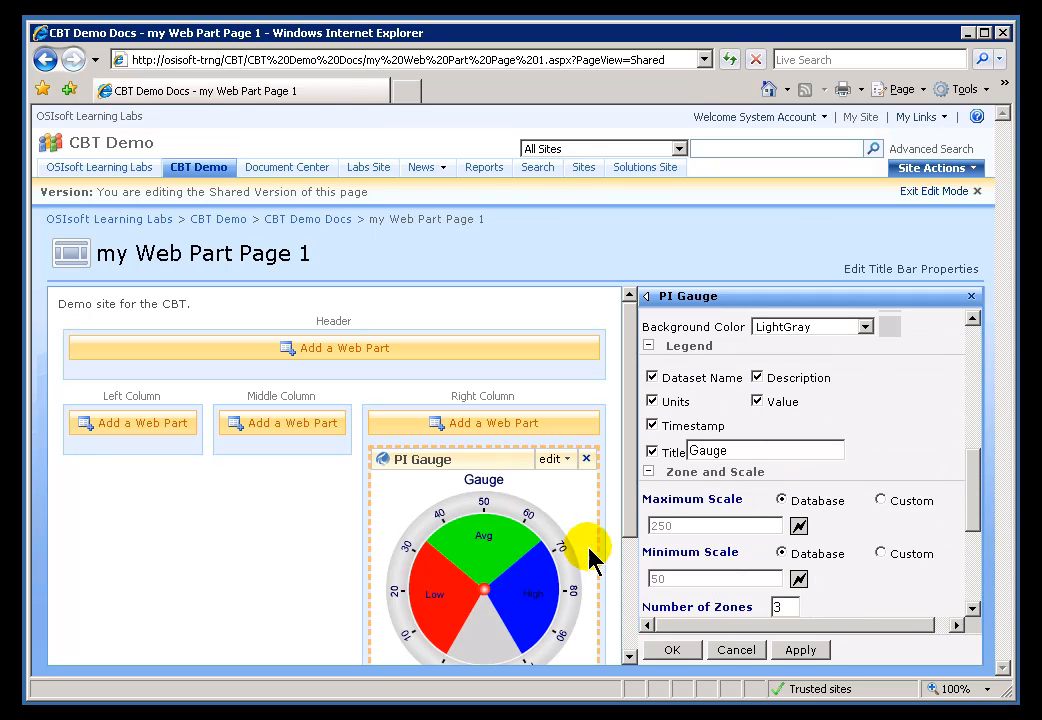
drag(975, 490, 973, 413)
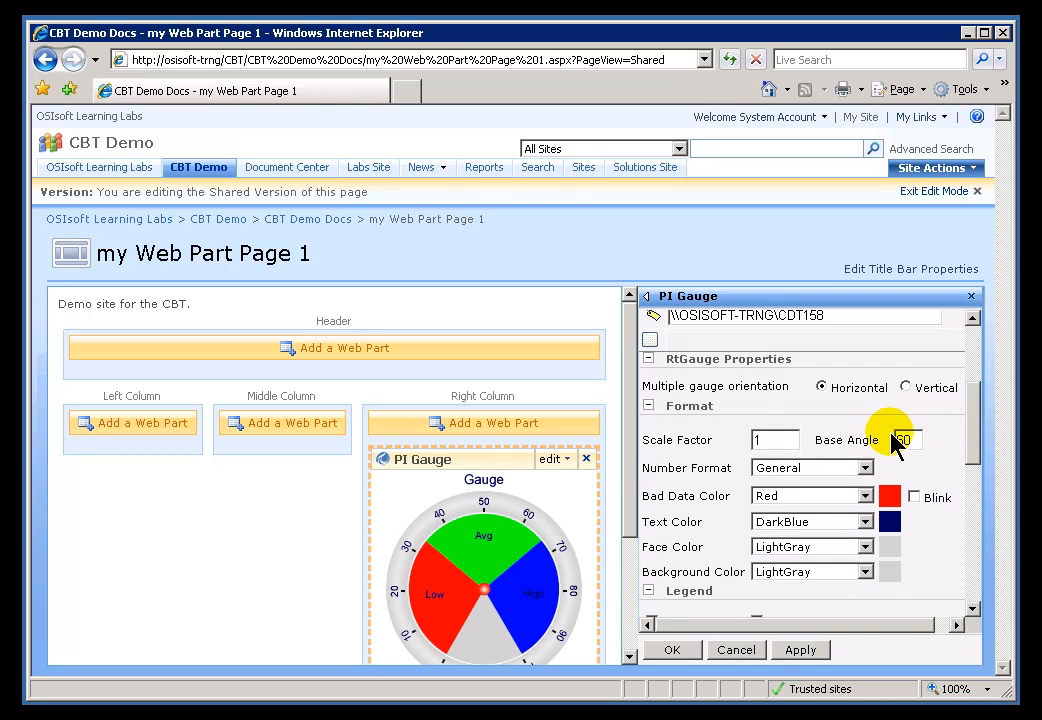
double_click(914, 440)
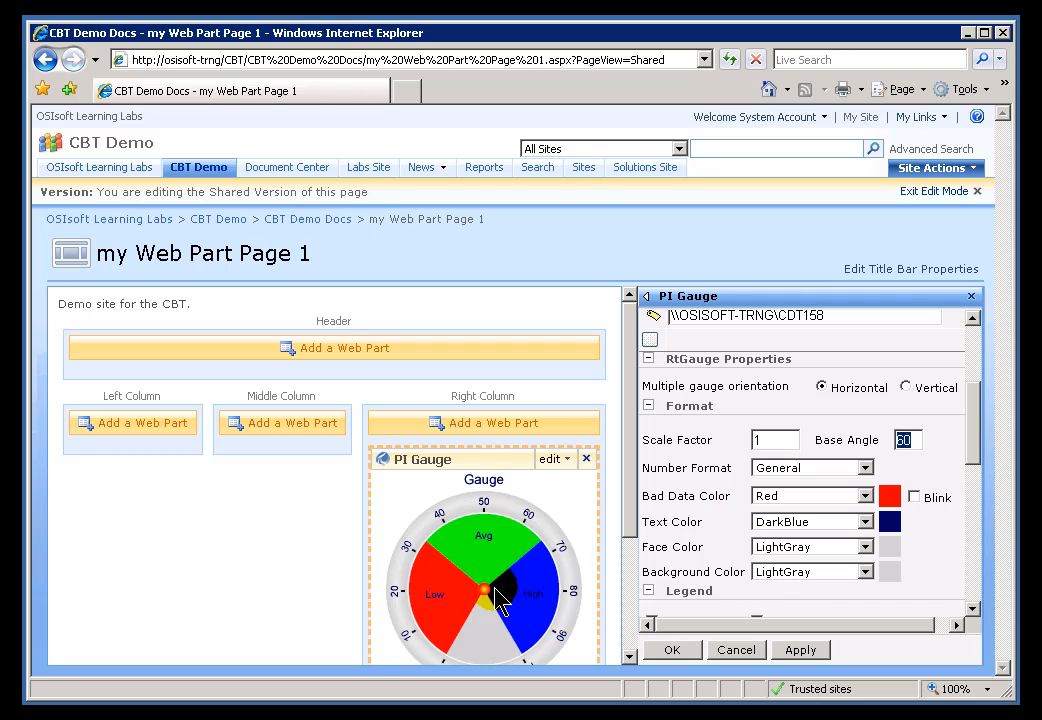
mouse_move(972, 426)
mouse_down()
mouse_move(965, 488)
mouse_move(972, 367)
mouse_move(968, 430)
mouse_up()
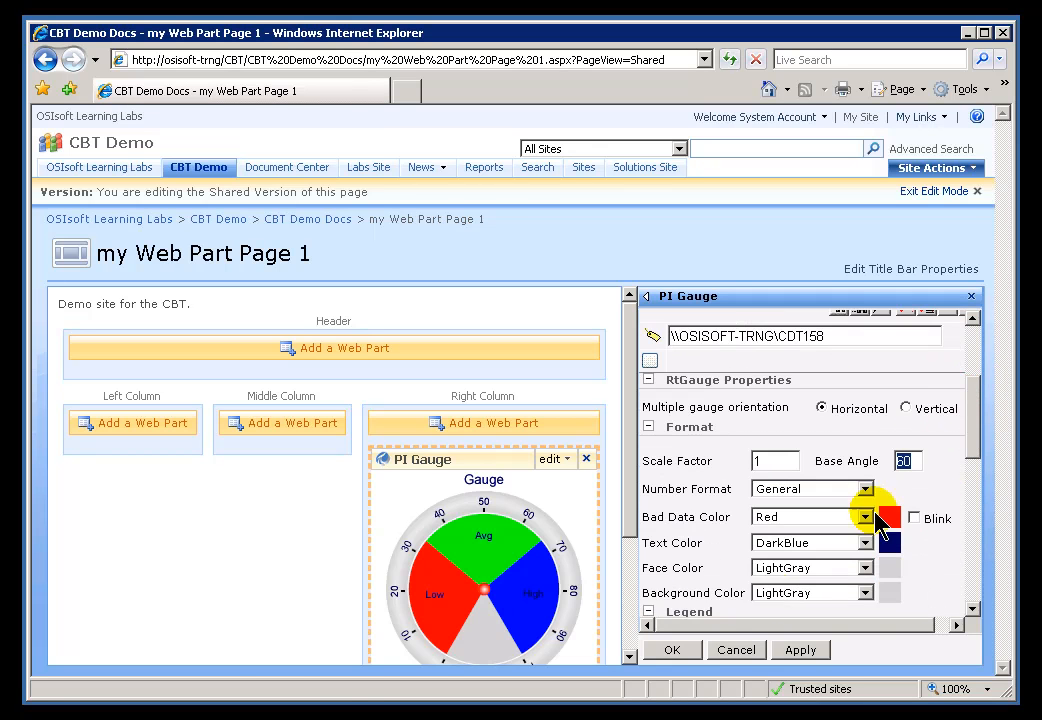
Step: Save the PI Gauge's properties and exit the page's edit mode
click(686, 651)
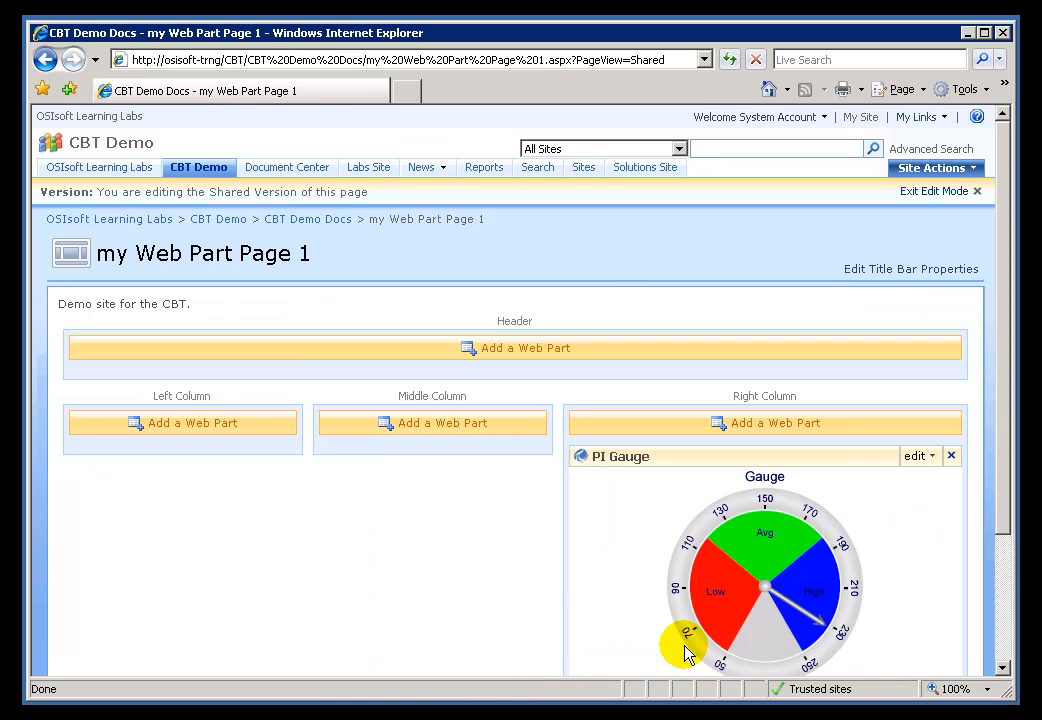
drag(1000, 507, 1000, 565)
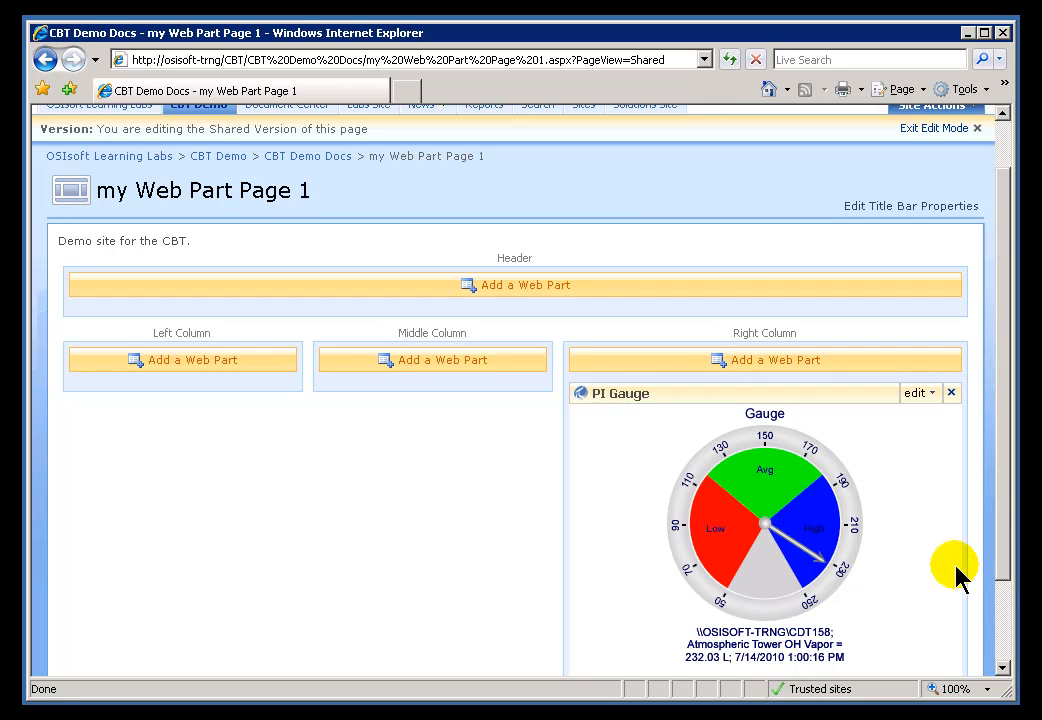
drag(1005, 530, 1005, 565)
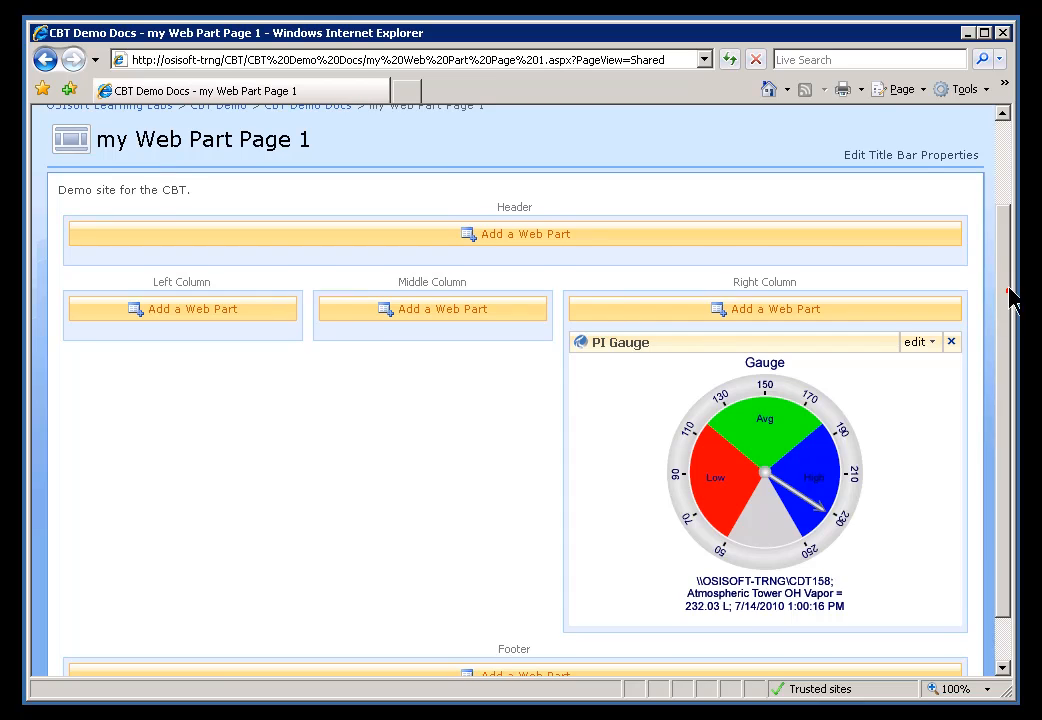
drag(1007, 298, 1007, 202)
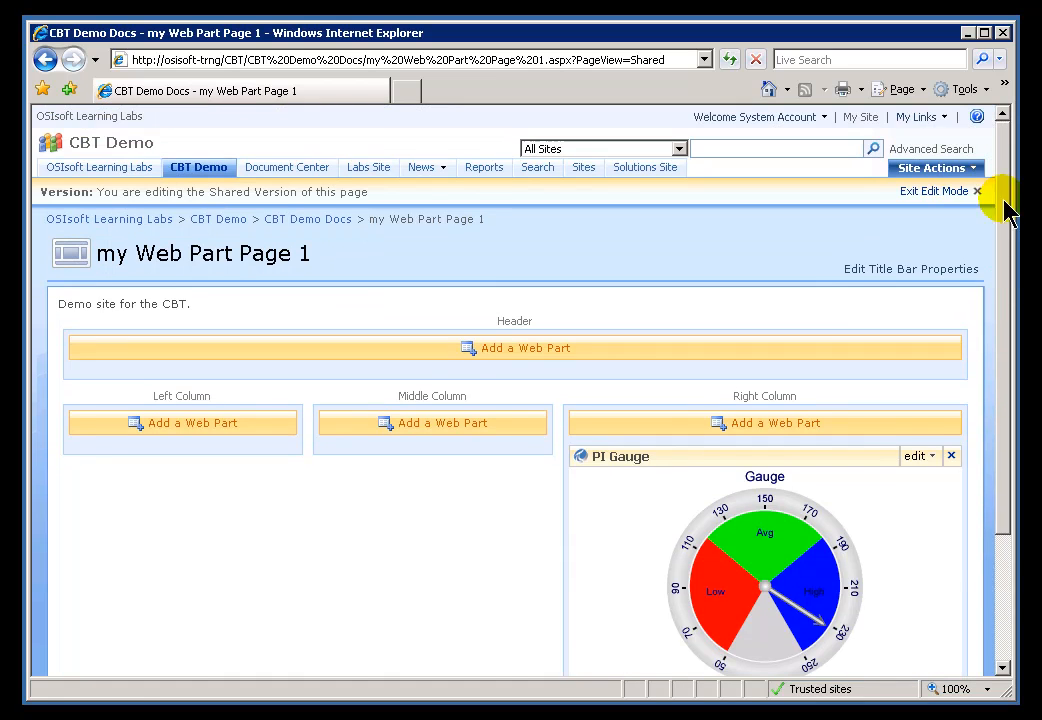
click(940, 192)
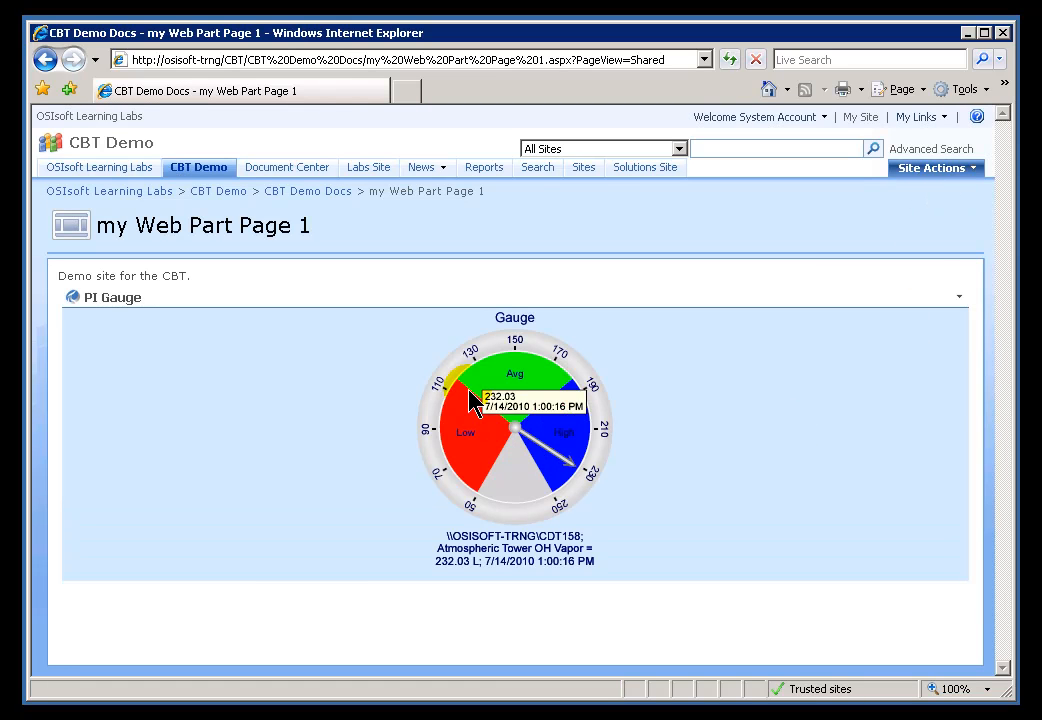
Step: View an ad hoc trend of the gauge's tag from *-2d to *, zoom in on part of the curve, and close the trend
mouse_move(470, 382)
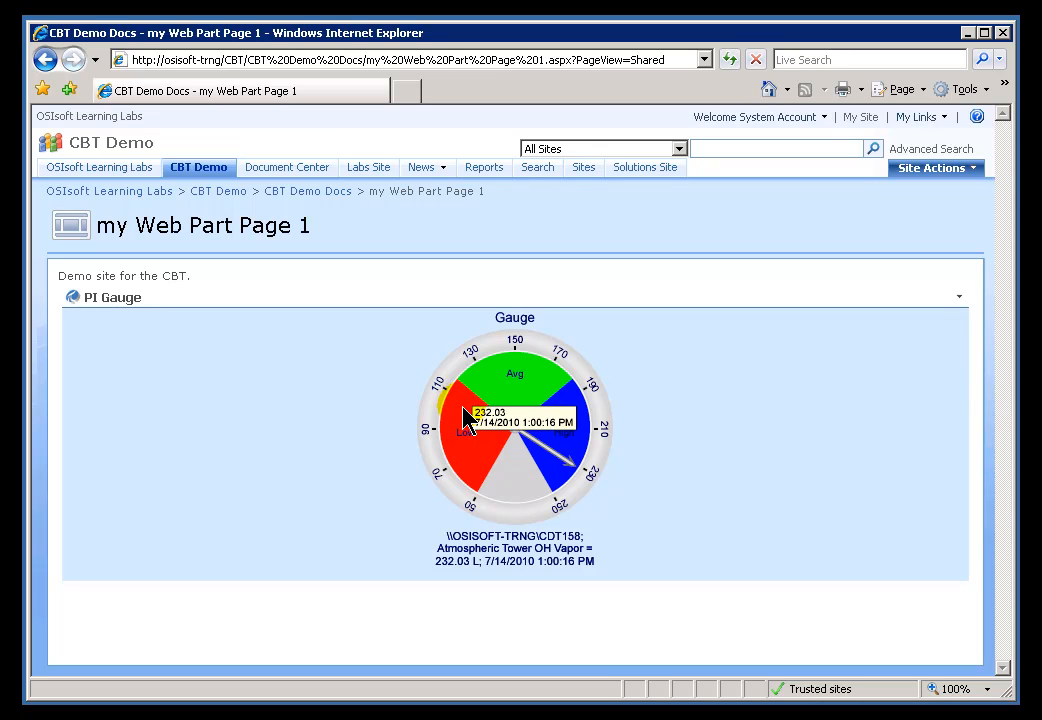
right_click(477, 381)
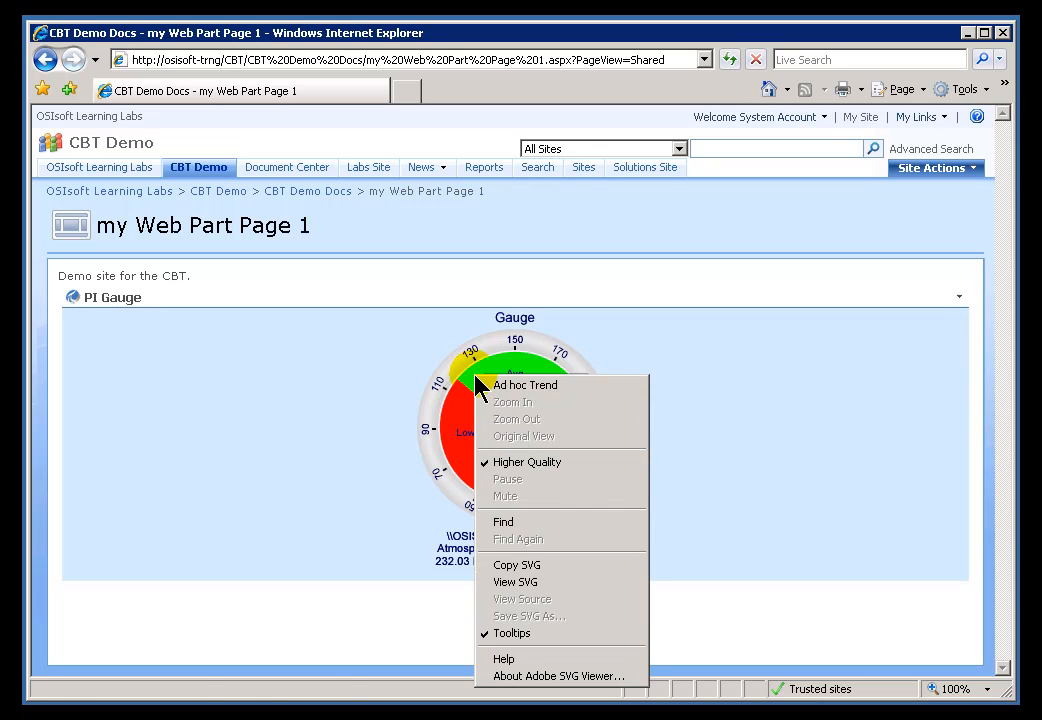
click(516, 388)
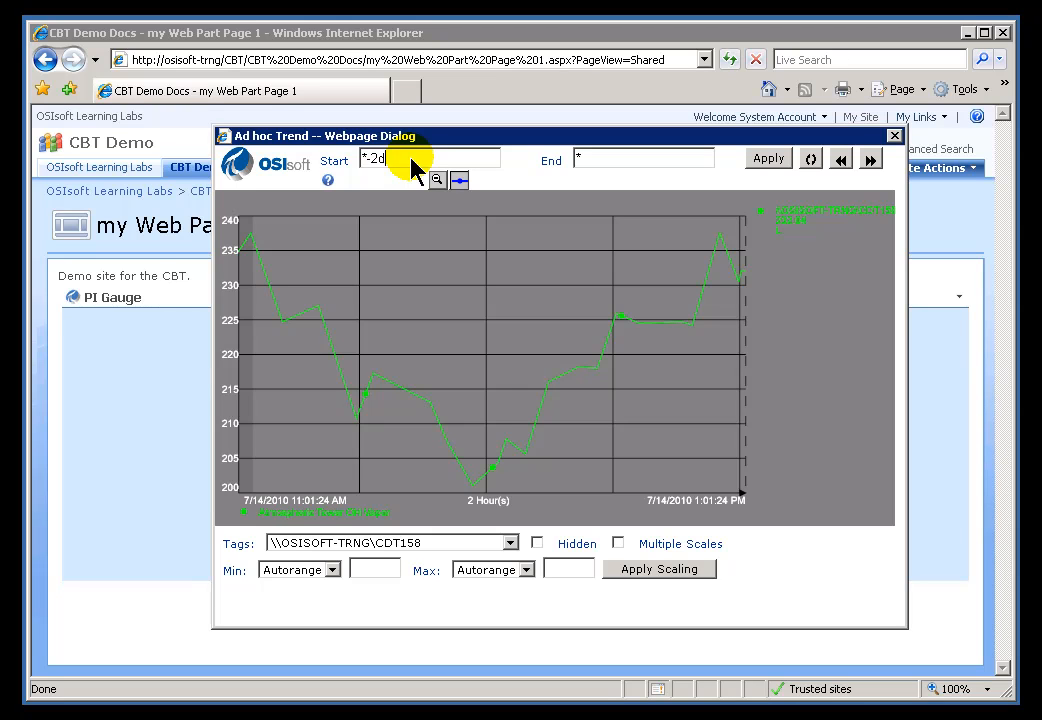
click(766, 158)
drag(514, 270, 658, 447)
drag(663, 455, 663, 455)
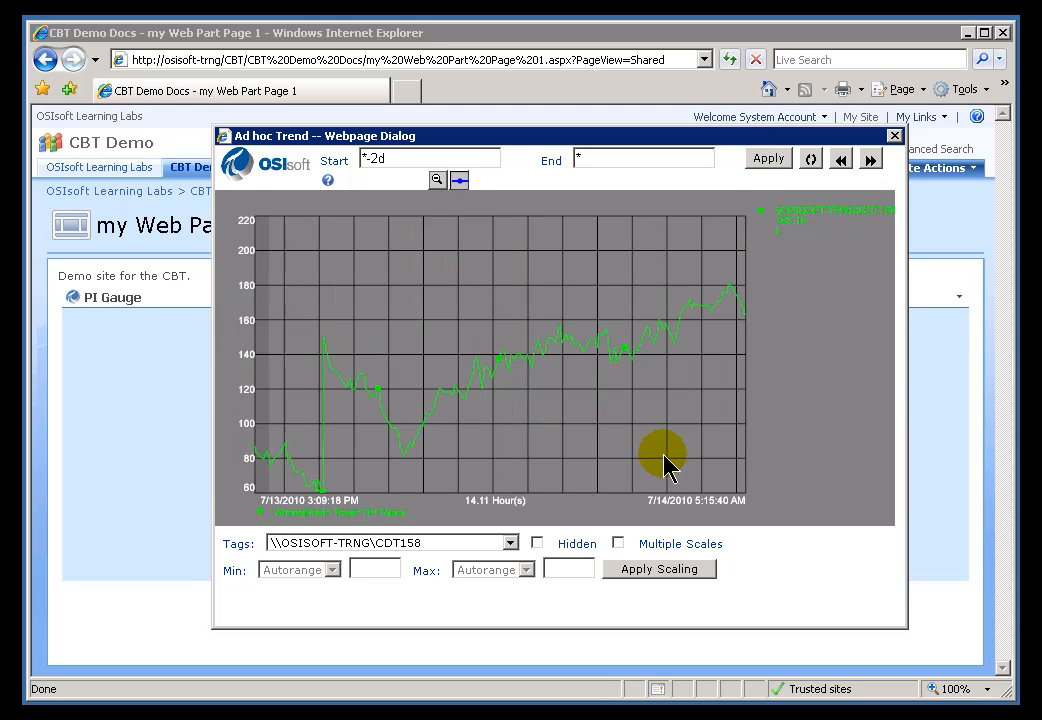
click(895, 137)
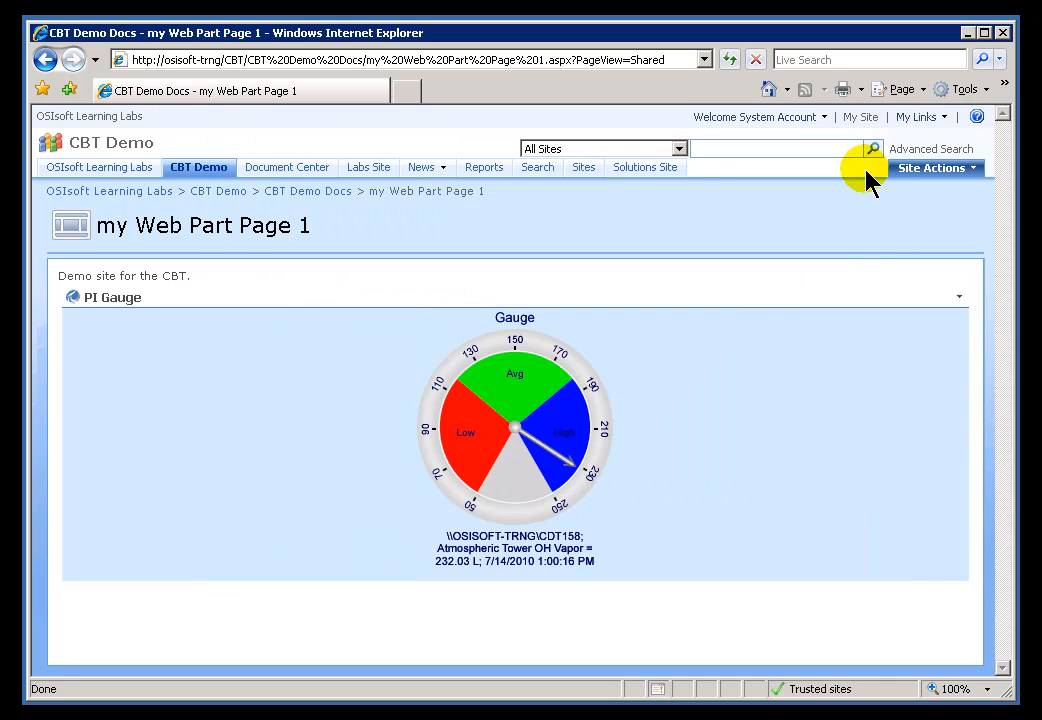
Step: Reopen the PI Gauge for modification and select the Training Sample database for a PI attribute search
click(960, 297)
click(845, 362)
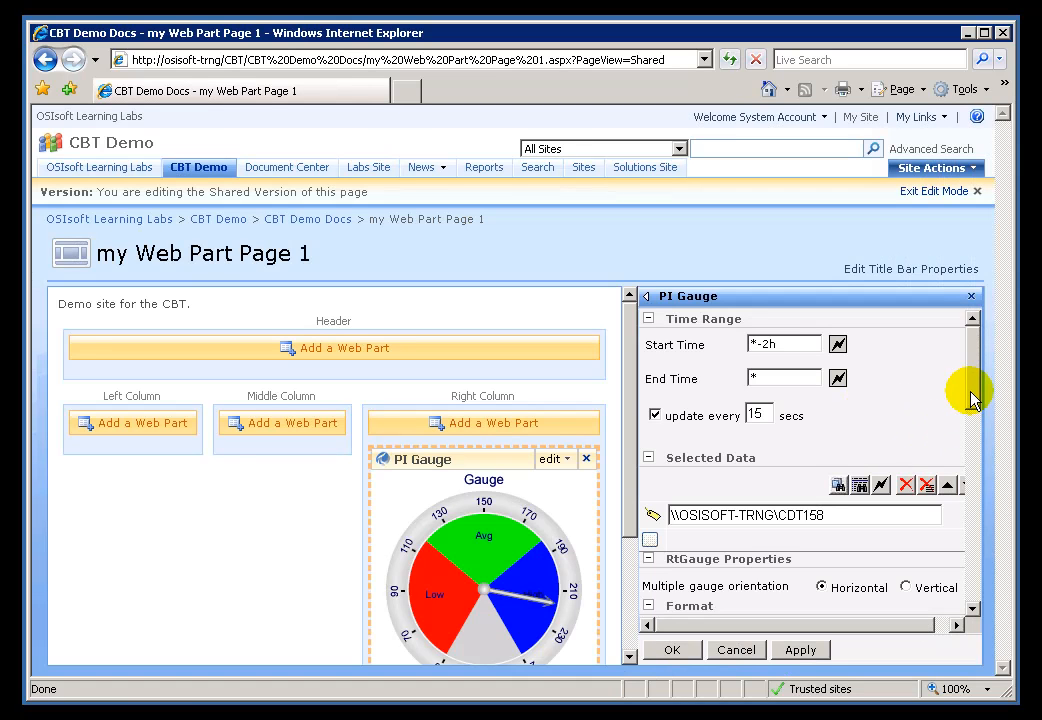
drag(975, 402, 975, 426)
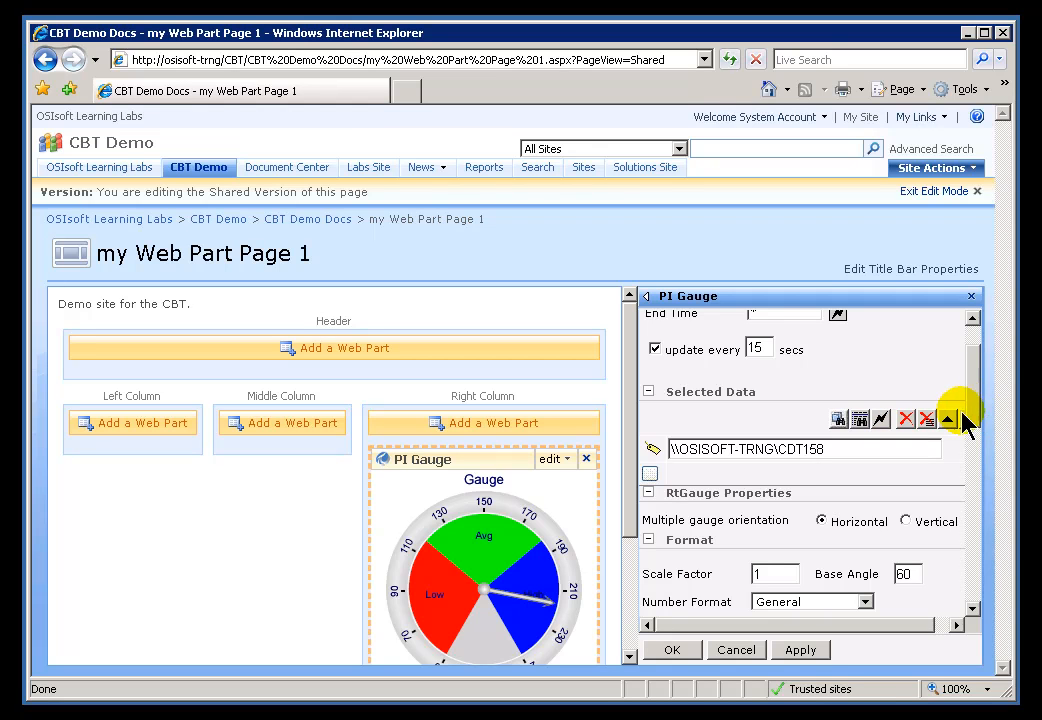
click(839, 420)
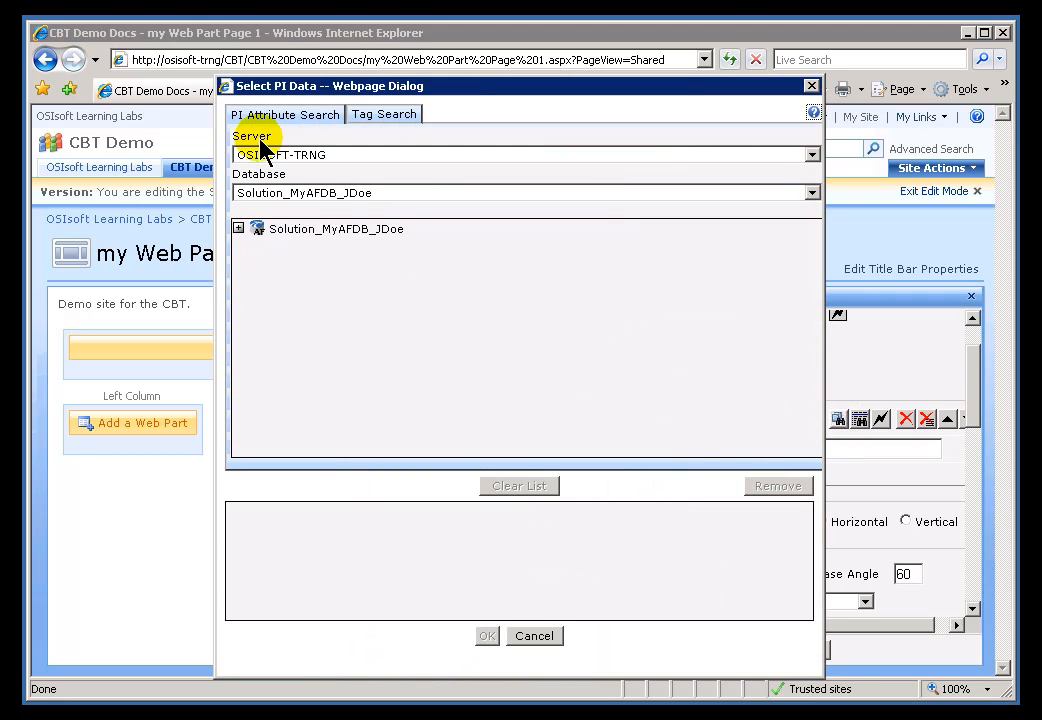
click(813, 193)
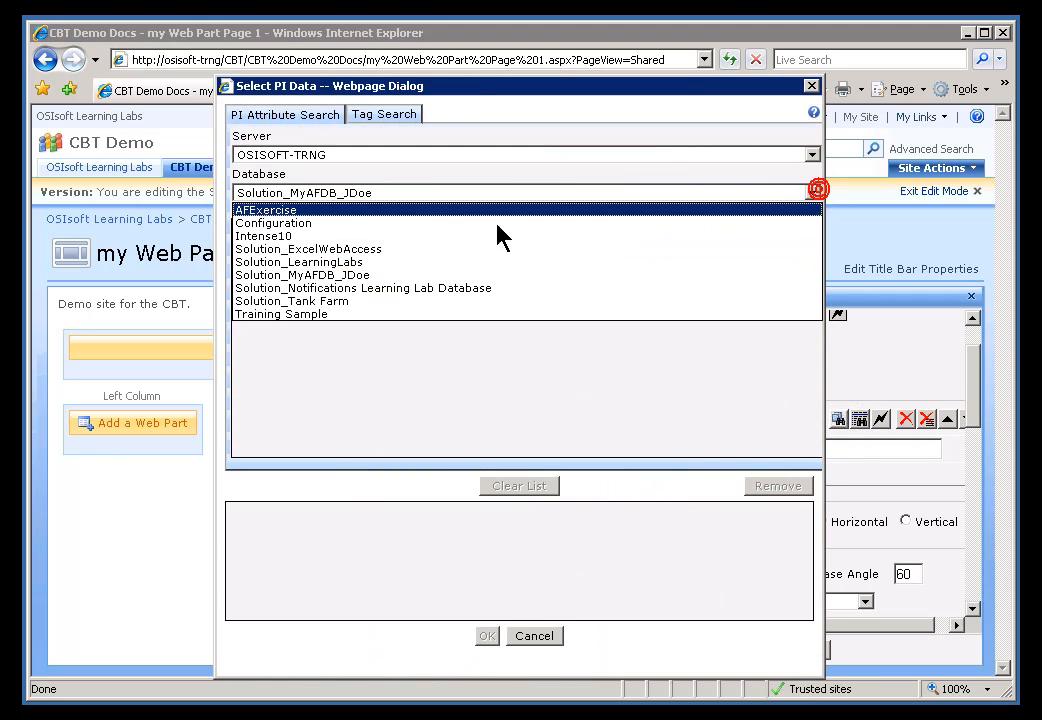
click(293, 314)
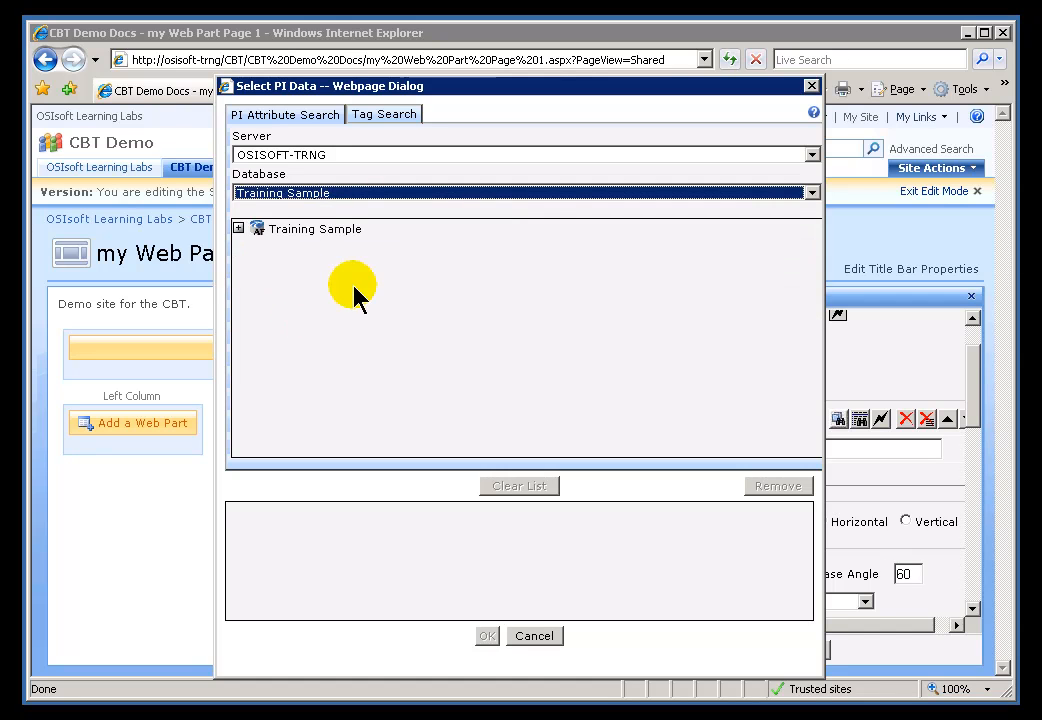
Step: Add the Ping attribute of SilverSpring_1ND 73421000E, under OSIsoft Enterprises > Geography > San Leandro > Power Distribution Division, to the gauge's selected data
click(238, 228)
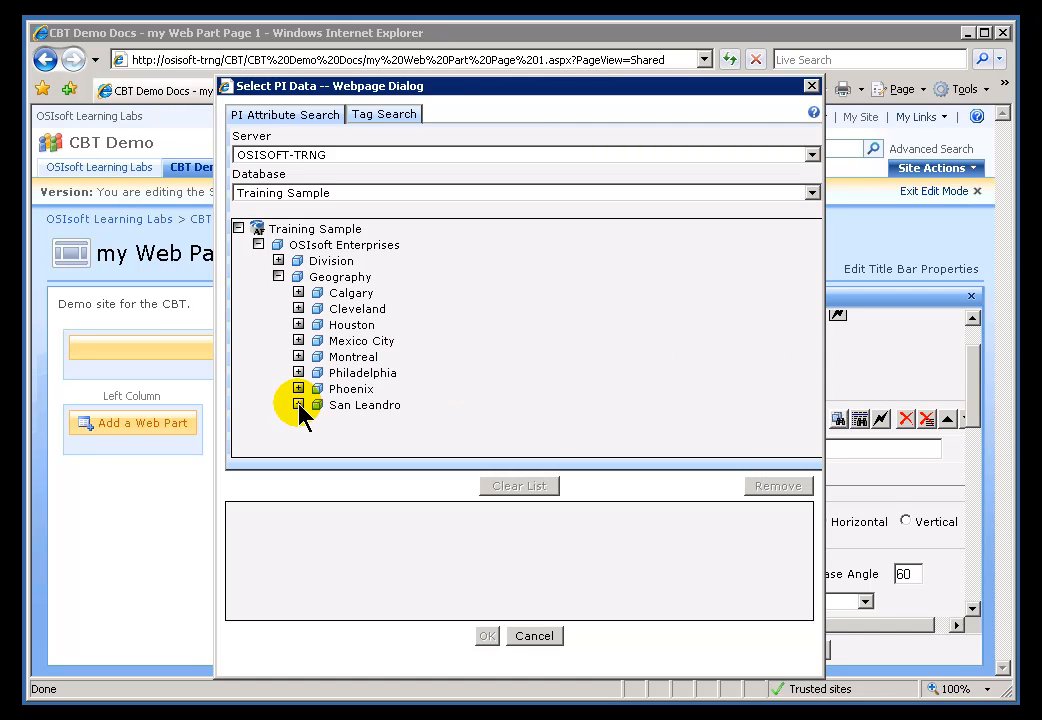
drag(818, 373, 807, 453)
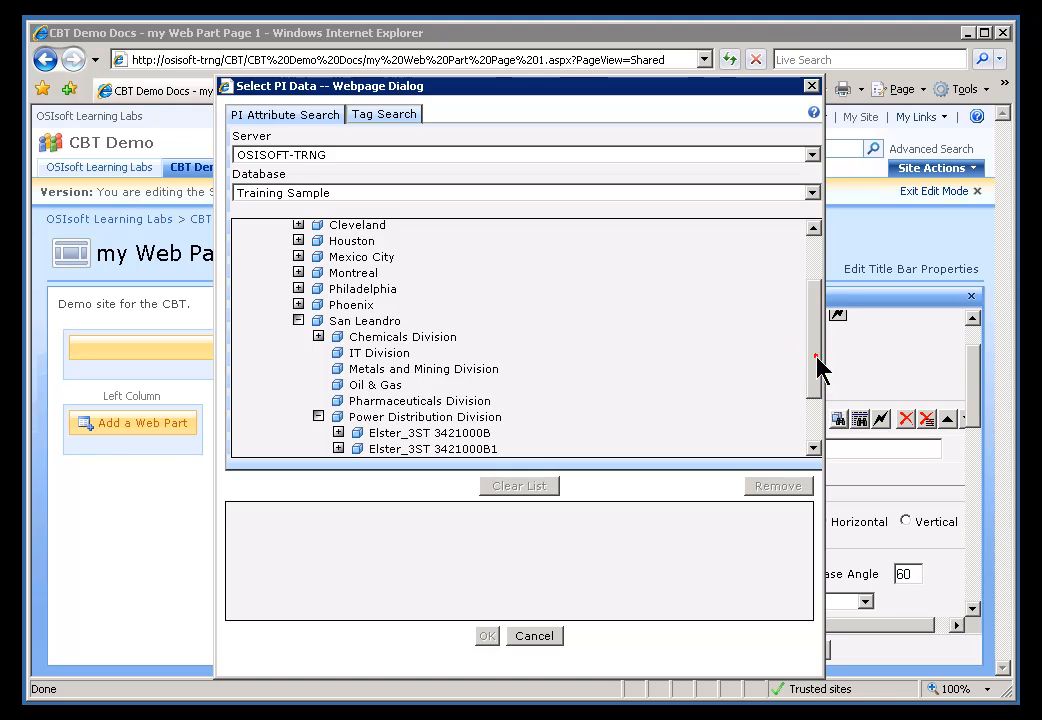
drag(819, 365, 806, 423)
click(338, 416)
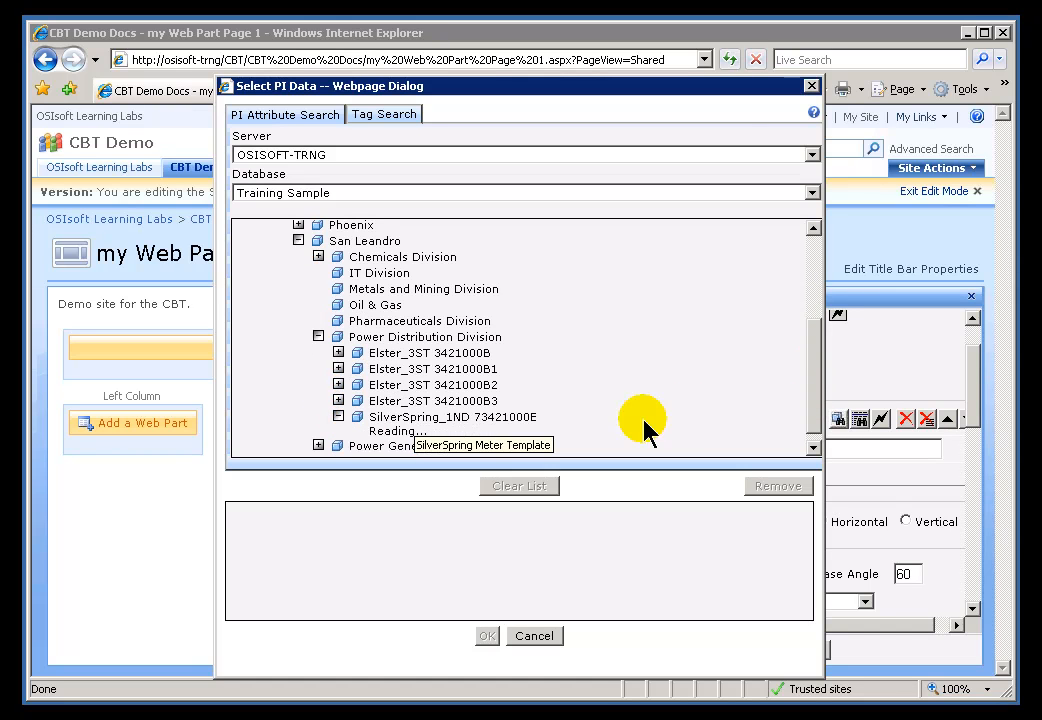
drag(812, 405, 812, 408)
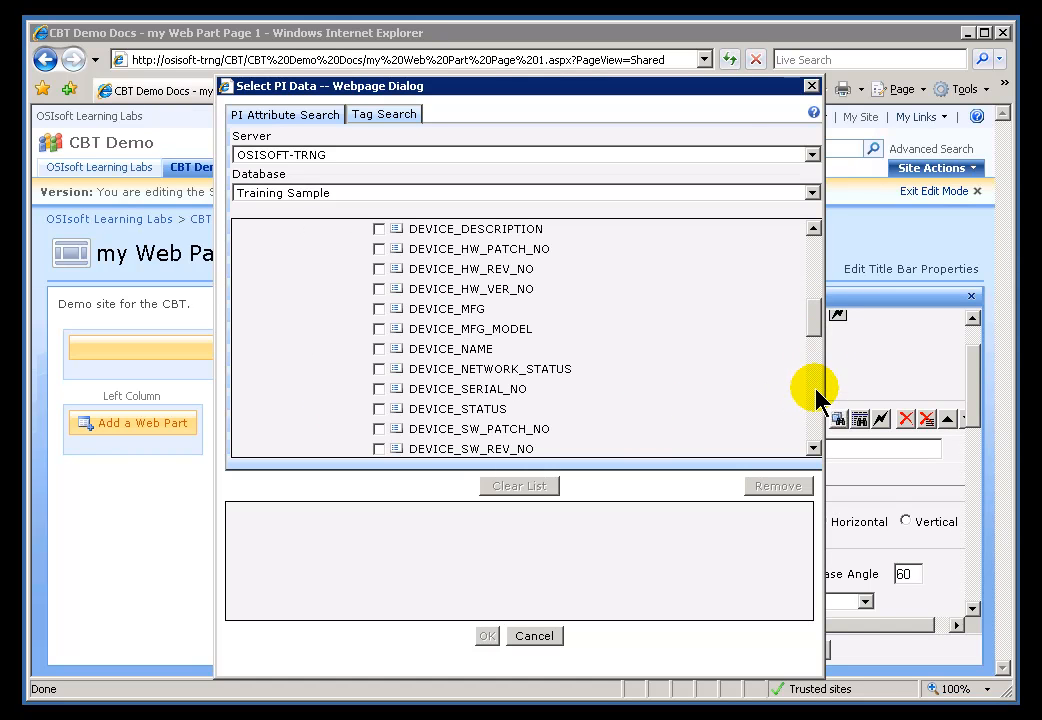
drag(816, 322, 809, 435)
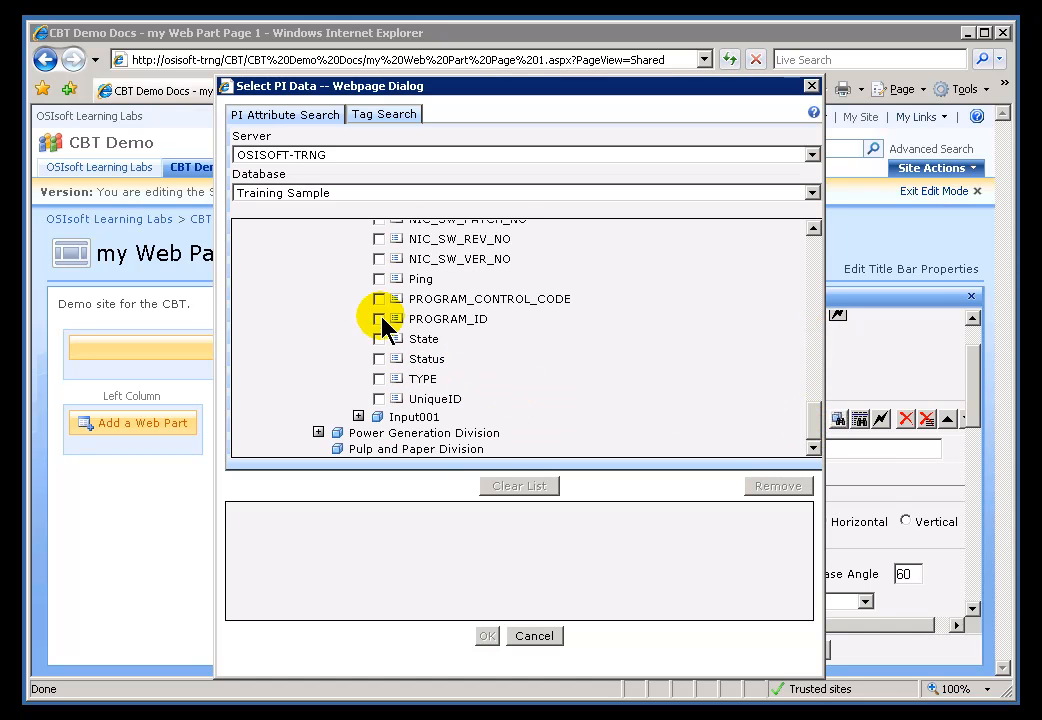
click(379, 279)
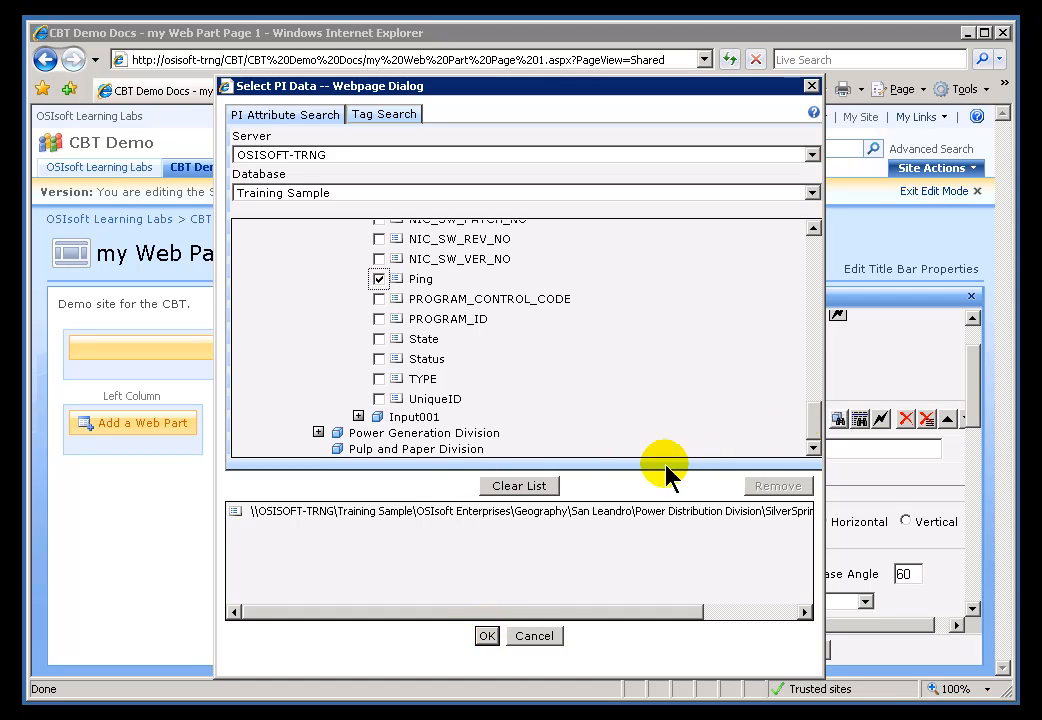
click(487, 636)
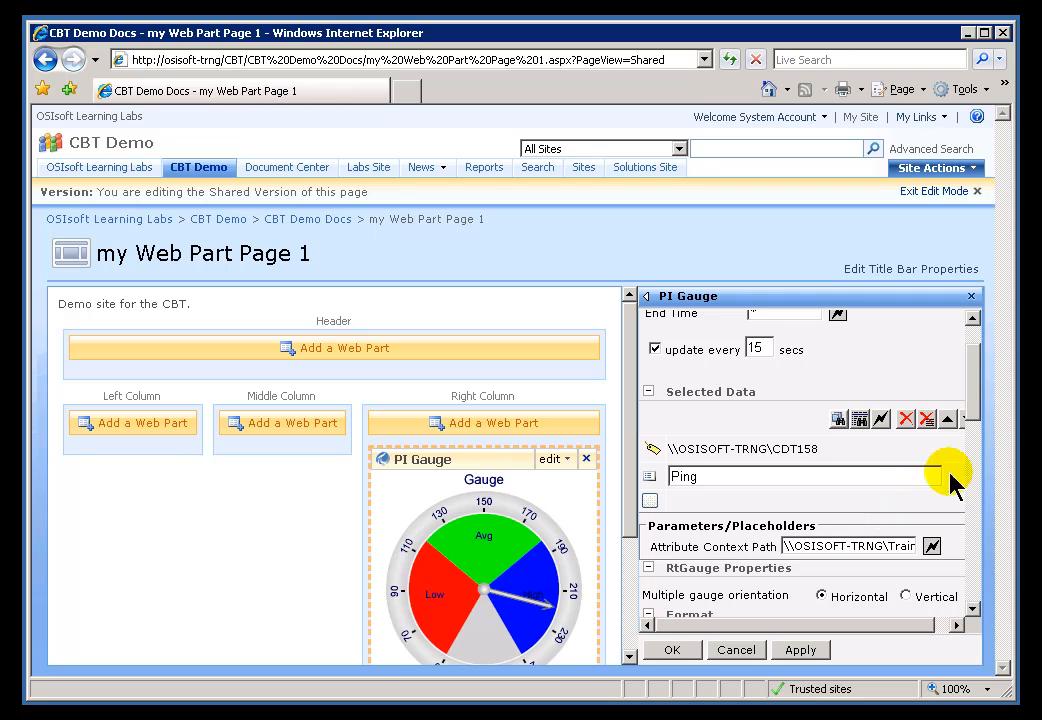
Step: Set the multiple gauge orientation to Vertical, save the PI Gauge's properties, and check both gauges on the page
click(904, 594)
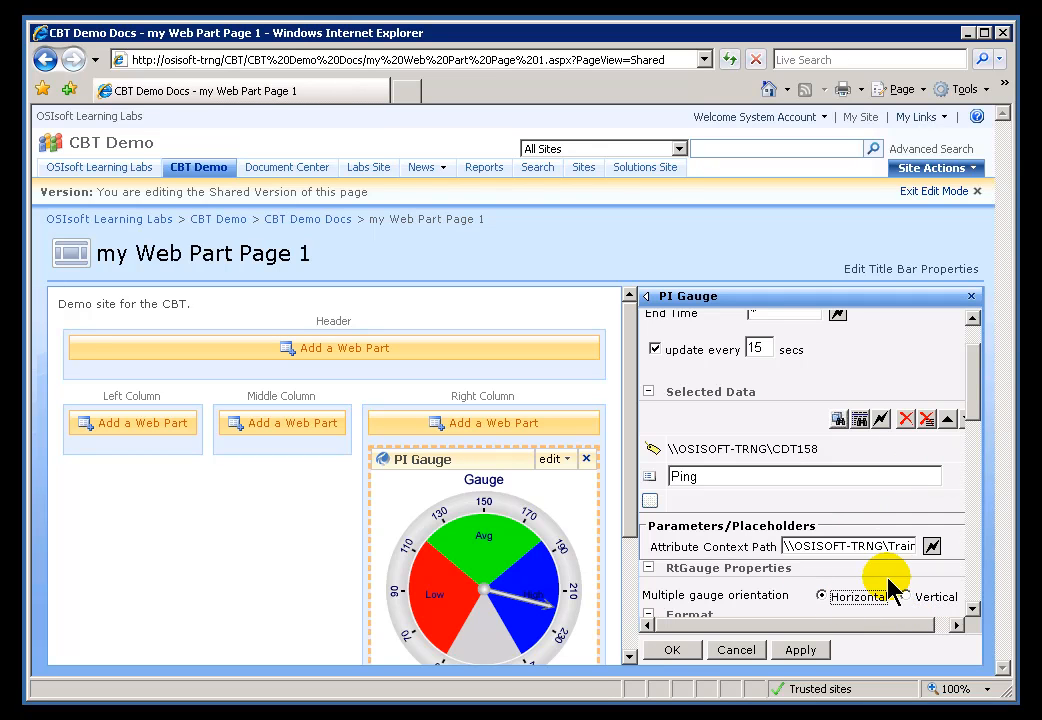
click(677, 650)
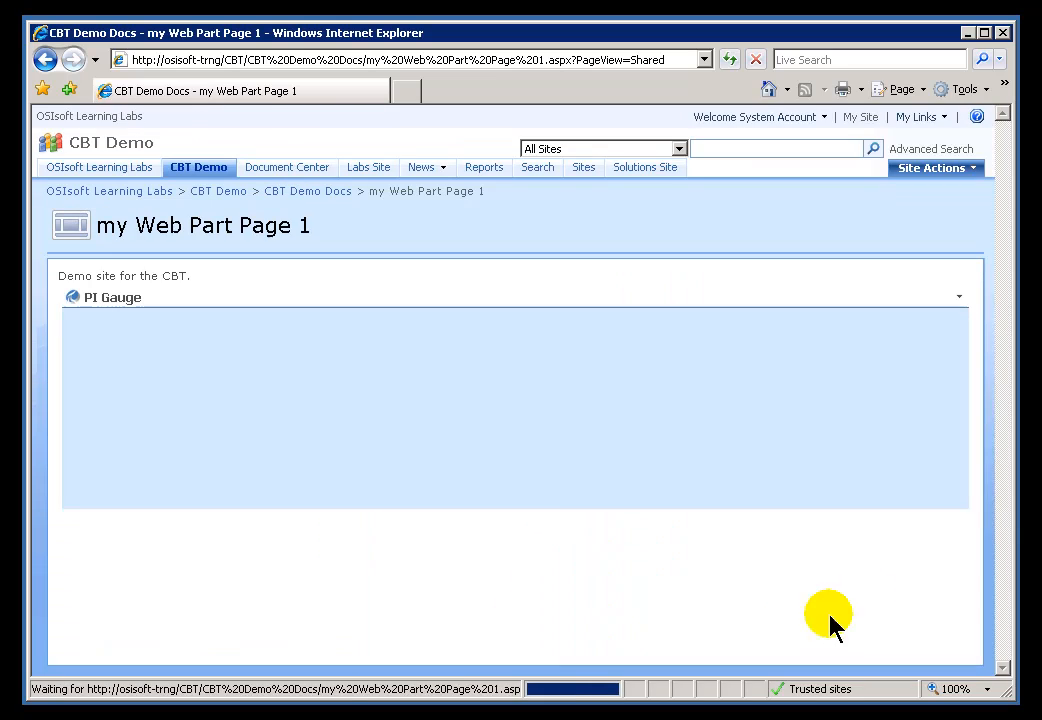
drag(1005, 525, 1005, 545)
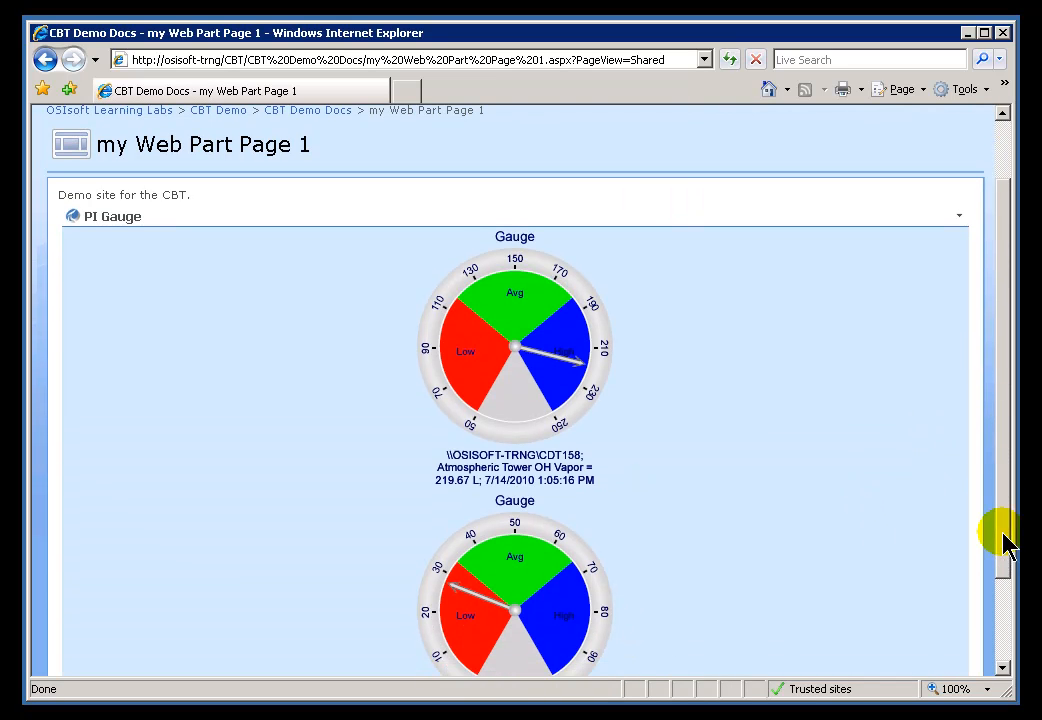
mouse_move(478, 335)
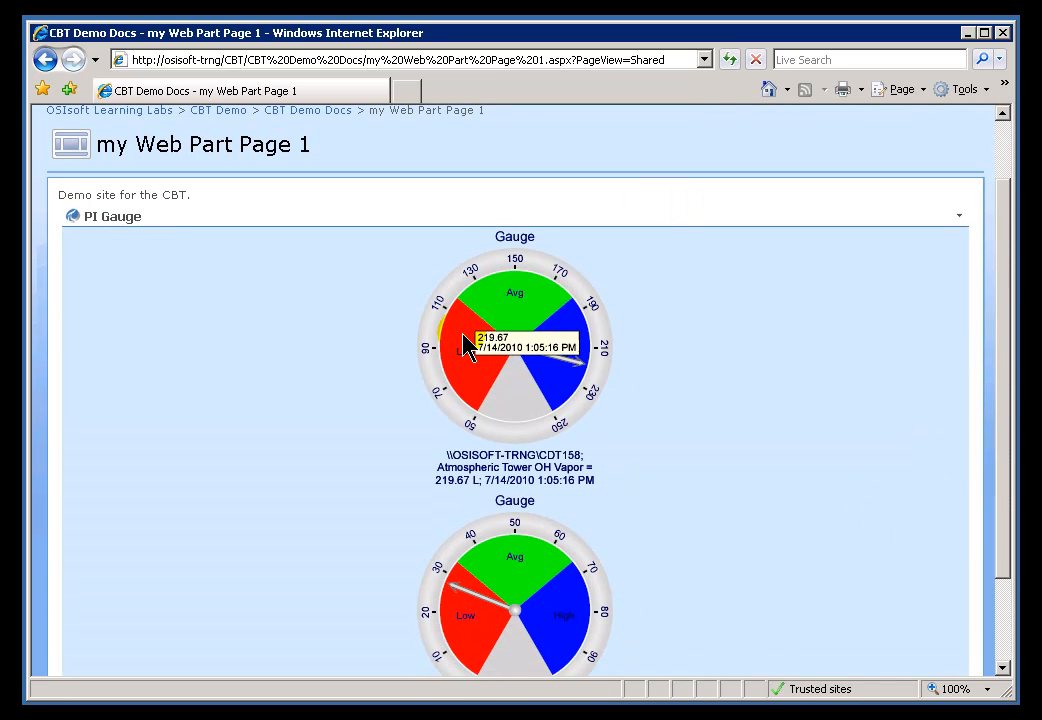
drag(1003, 560, 1000, 616)
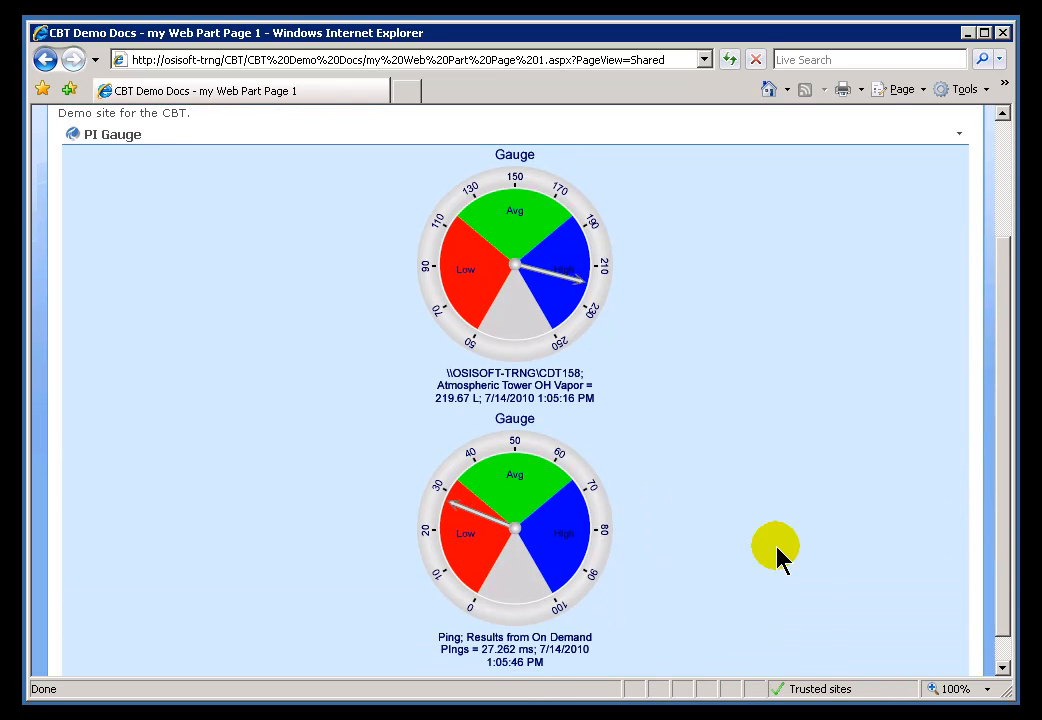